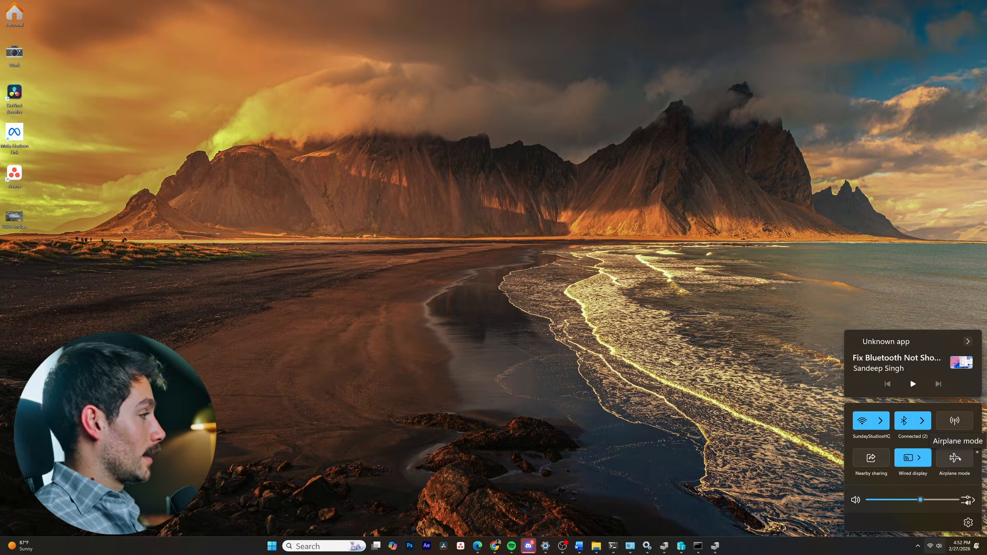
Open the Services console by running services.msc
{"action": "left_click", "coordinate": [450, 293]}
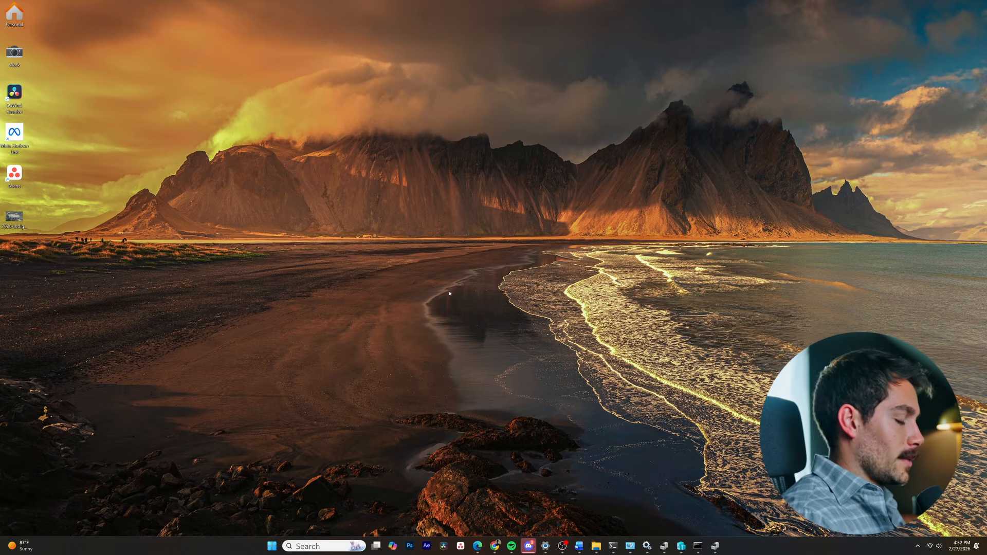
{"action": "key", "text": "super+r"}
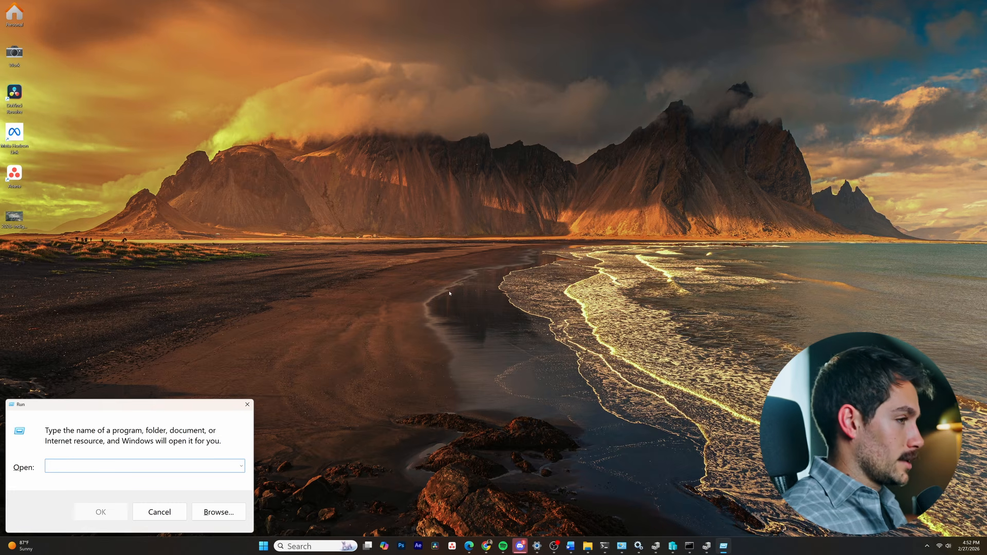
{"action": "type", "text": "ser"}
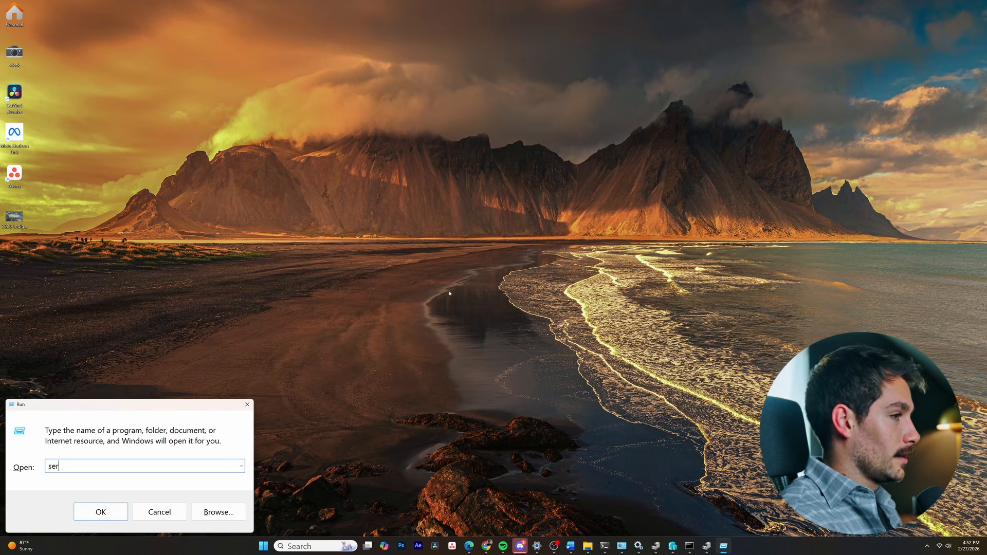
{"action": "type", "text": "vices.ms"}
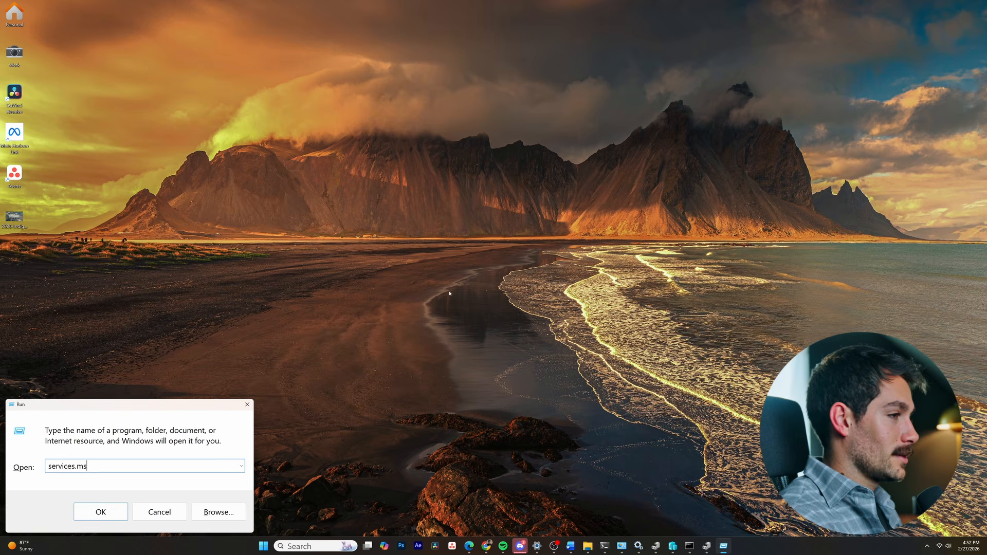
{"action": "type", "text": "c"}
{"action": "key", "text": "Return"}
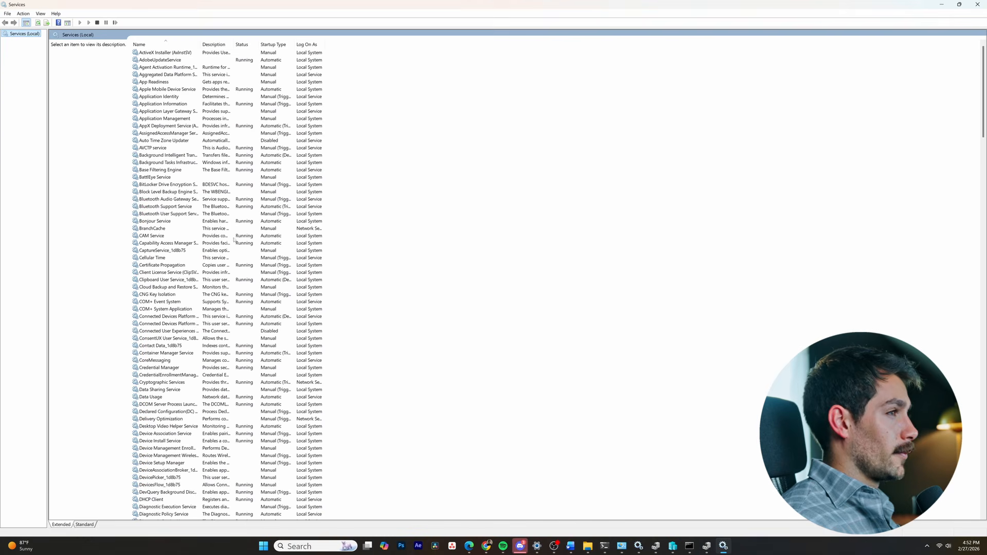
Stop the Bluetooth Support Service
{"action": "left_click", "coordinate": [159, 199]}
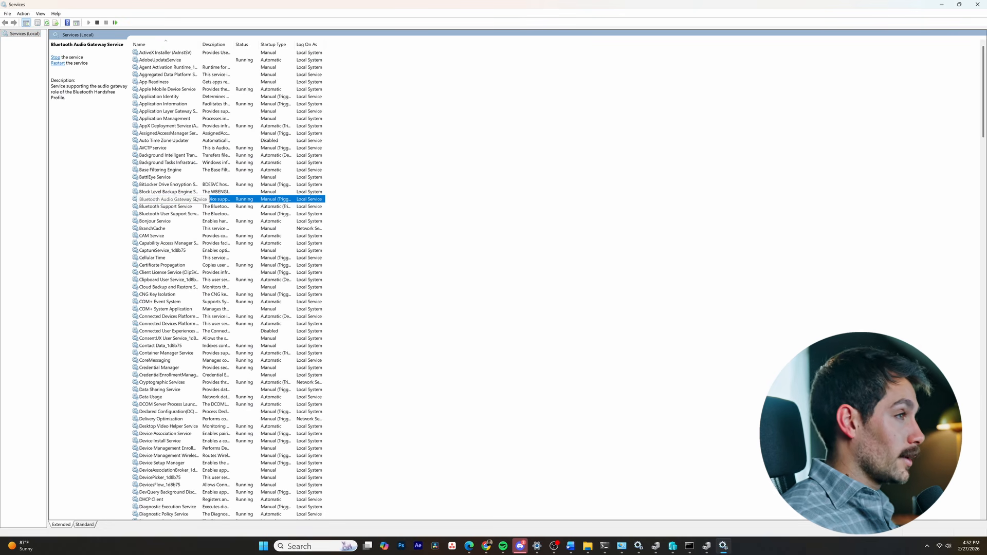
{"action": "left_click", "coordinate": [176, 214]}
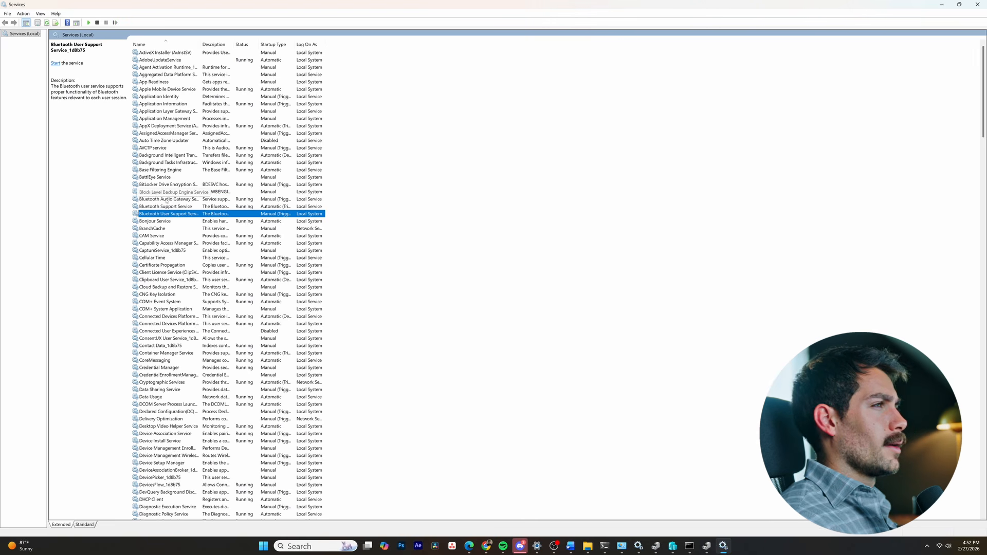
{"action": "right_click", "coordinate": [166, 200]}
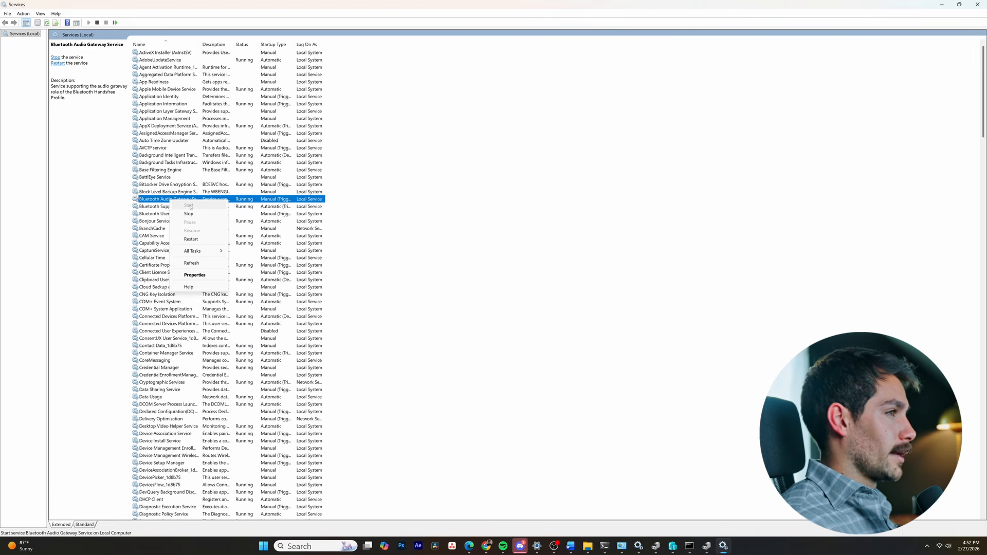
{"action": "left_click", "coordinate": [154, 207]}
{"action": "right_click", "coordinate": [156, 206]}
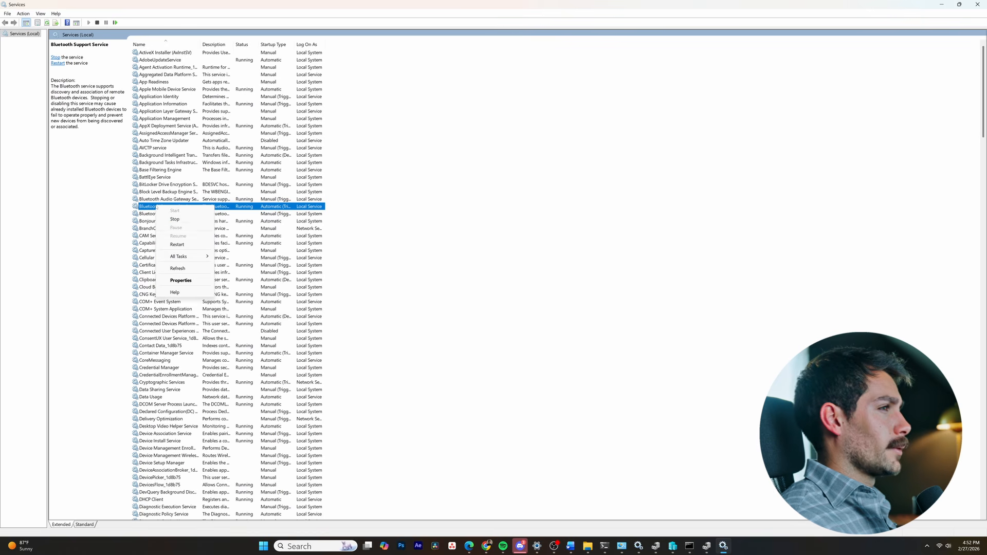
{"action": "left_click", "coordinate": [176, 220]}
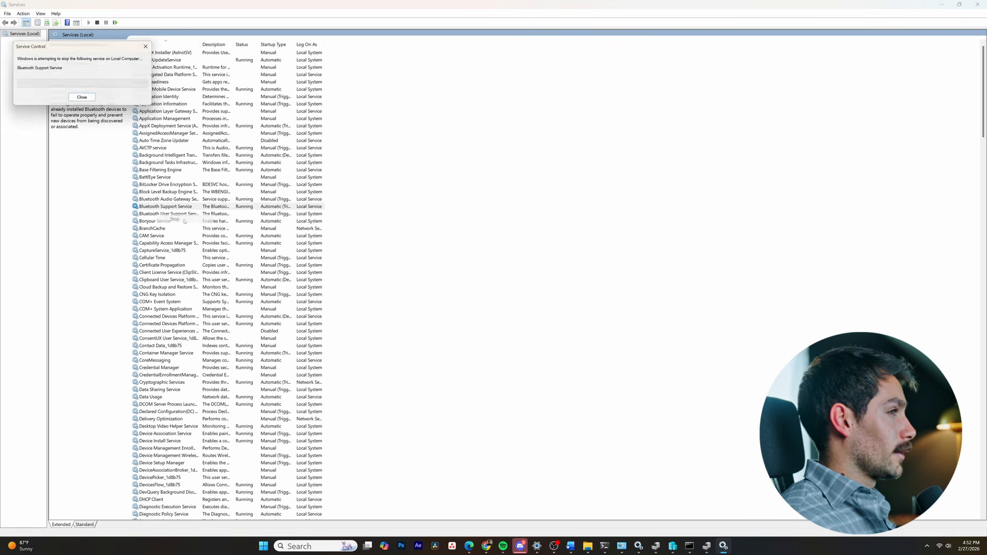
Start the Bluetooth Support Service again
{"action": "right_click", "coordinate": [169, 210]}
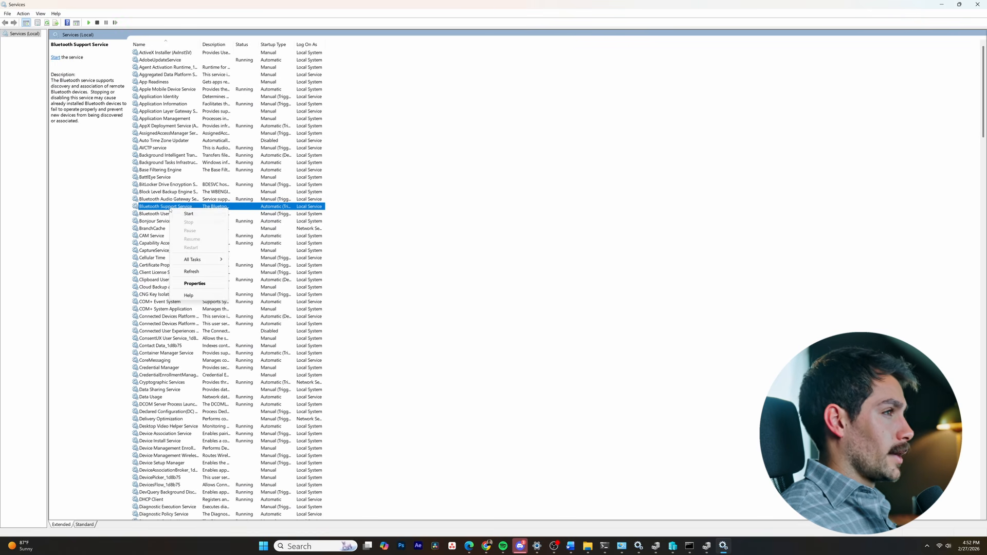
{"action": "left_click", "coordinate": [188, 214]}
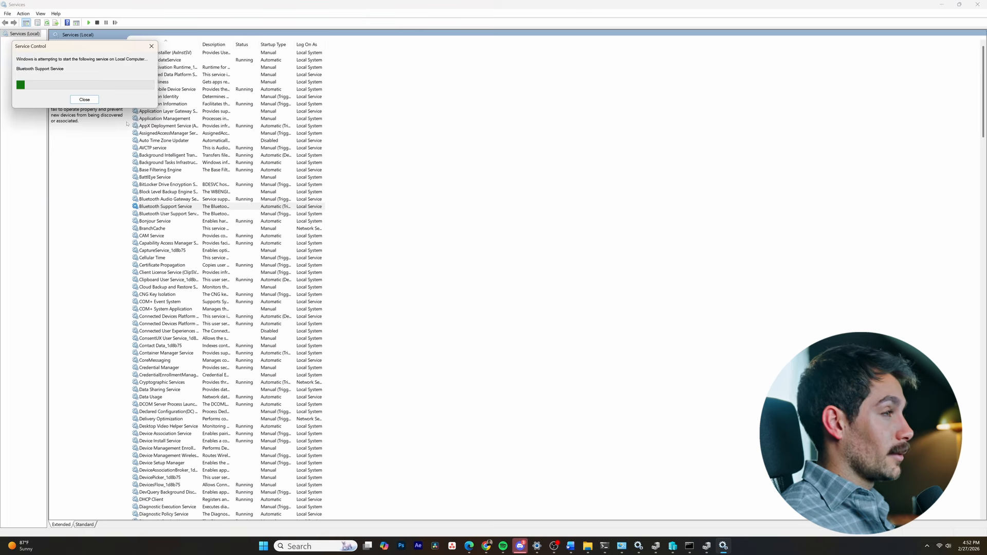
Start the Bluetooth User Support Service
{"action": "right_click", "coordinate": [174, 214]}
{"action": "left_click", "coordinate": [154, 213]}
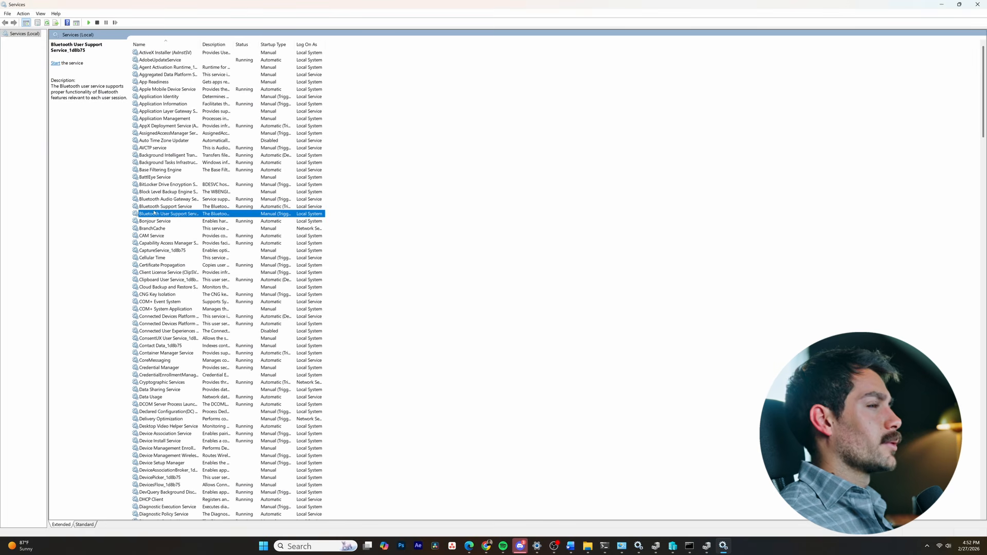
{"action": "right_click", "coordinate": [229, 215]}
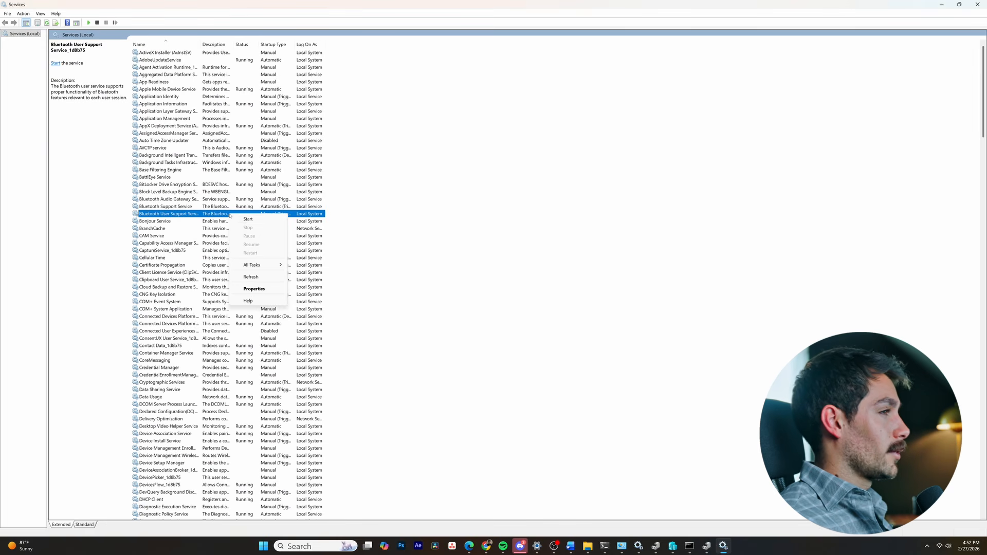
{"action": "left_click", "coordinate": [247, 219]}
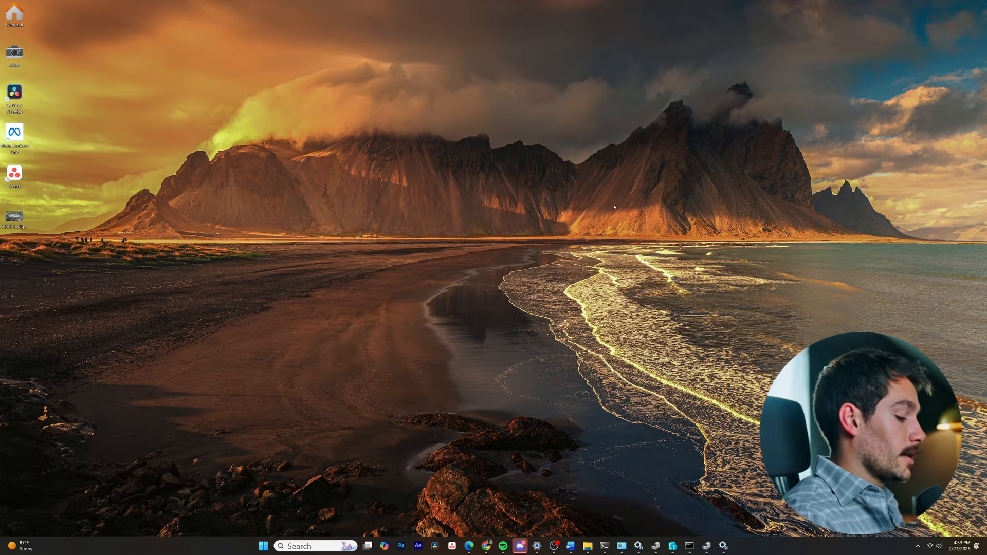
Open Device Manager from the Start search and move its window into view
{"action": "key", "text": "super"}
{"action": "type", "text": "devi"}
{"action": "key", "text": "Return"}
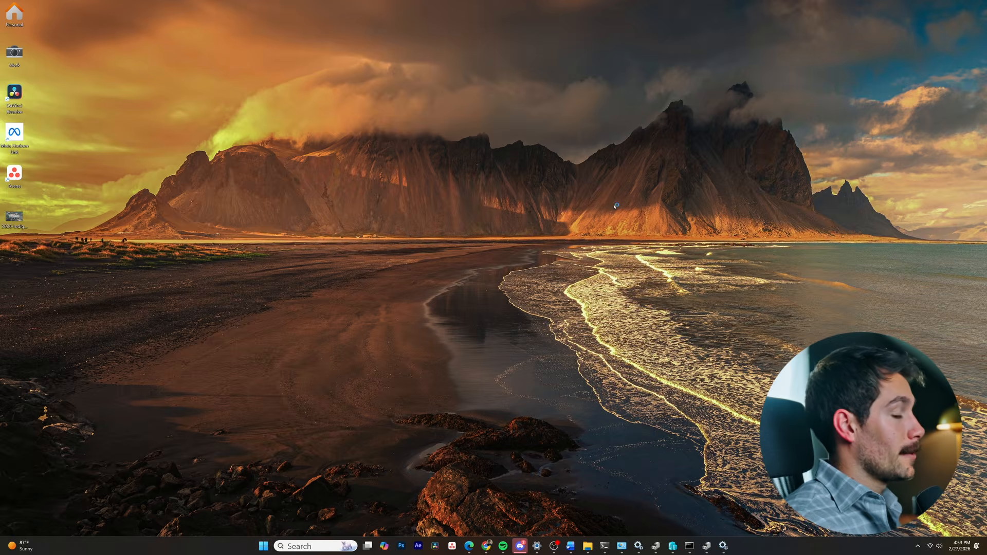
{"action": "left_click_drag", "start_coordinate": [141, 29], "coordinate": [452, 189]}
Scan the computer for hardware changes in Device Manager
{"action": "right_click", "coordinate": [372, 232]}
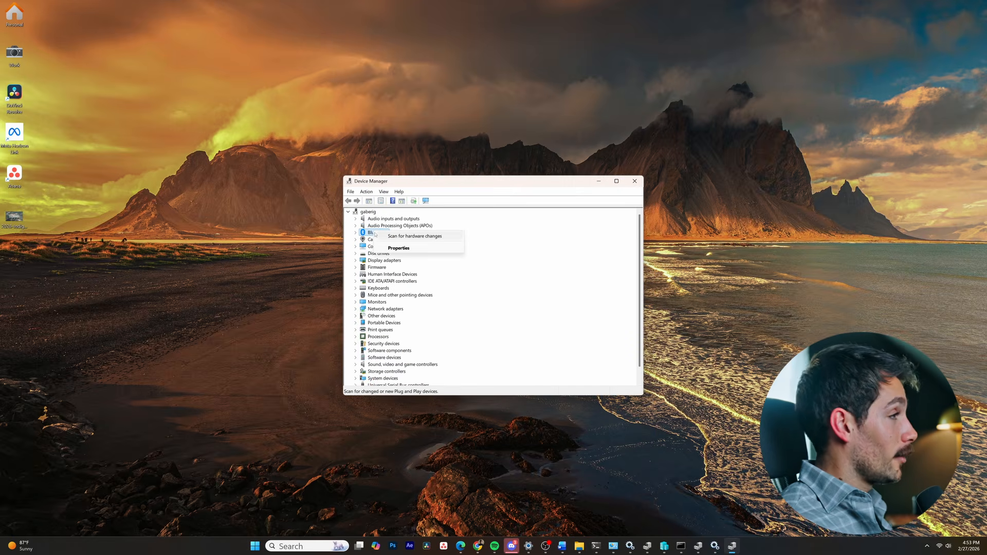
{"action": "left_click", "coordinate": [379, 181]}
{"action": "left_click", "coordinate": [367, 211]}
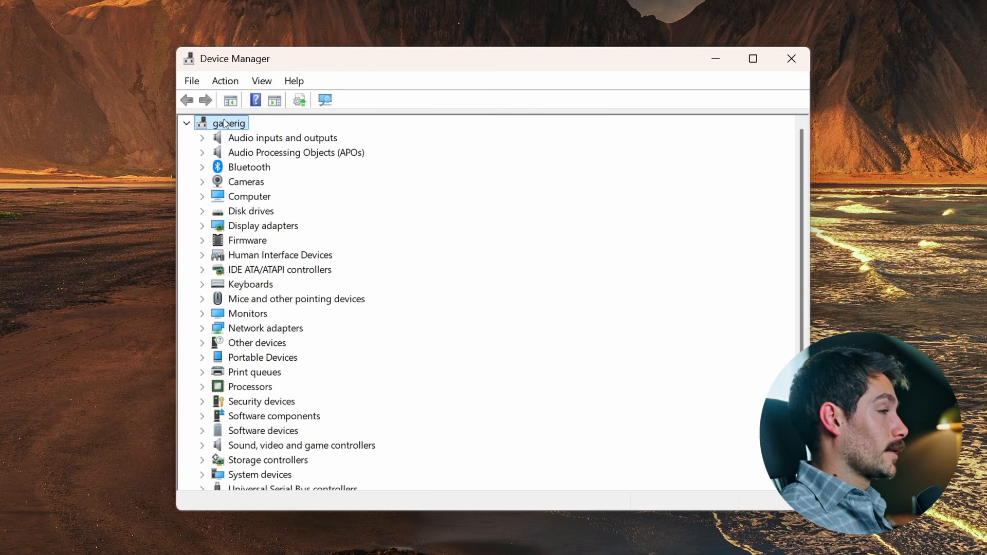
{"action": "left_click", "coordinate": [366, 192]}
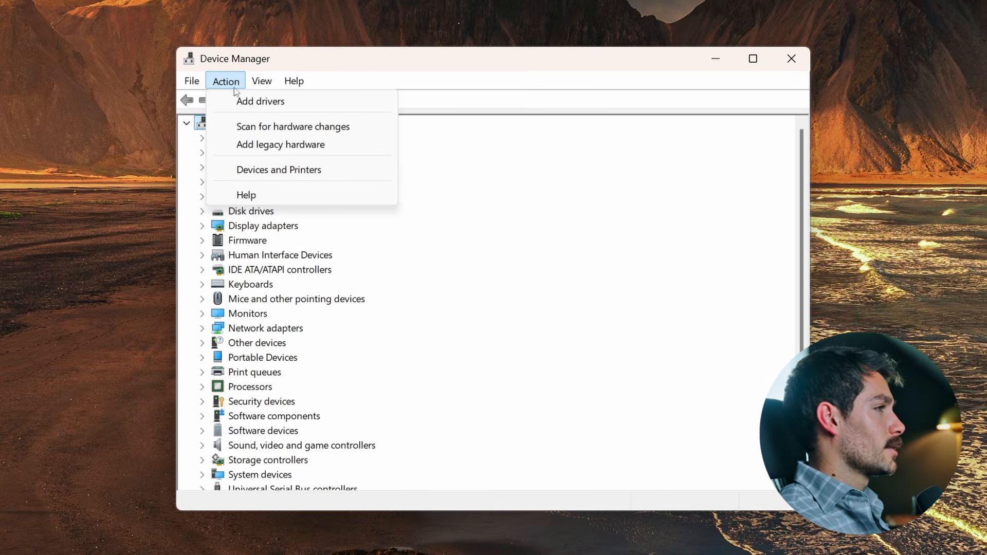
{"action": "left_click", "coordinate": [254, 126]}
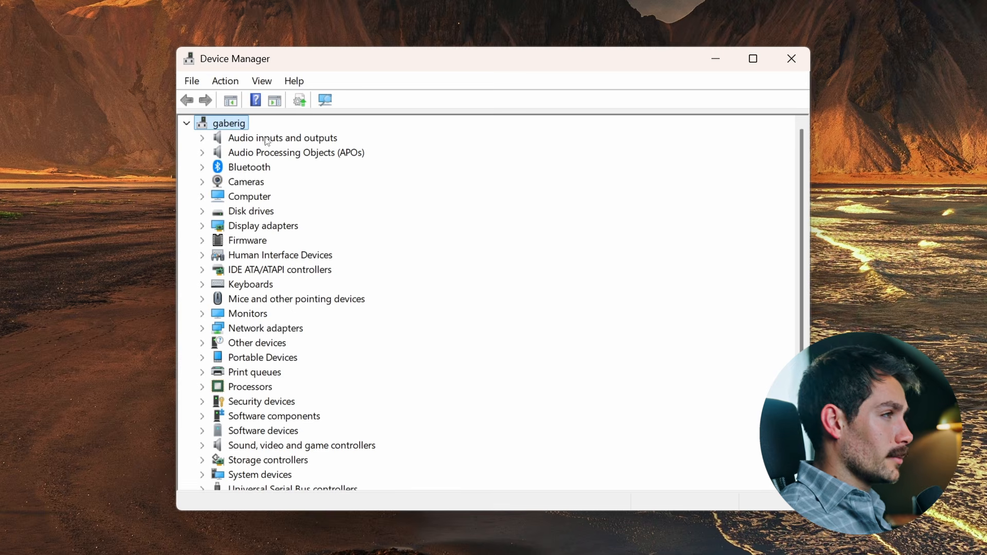
Launch the Add legacy hardware wizard and advance to the manual hardware type list
{"action": "right_click", "coordinate": [216, 126]}
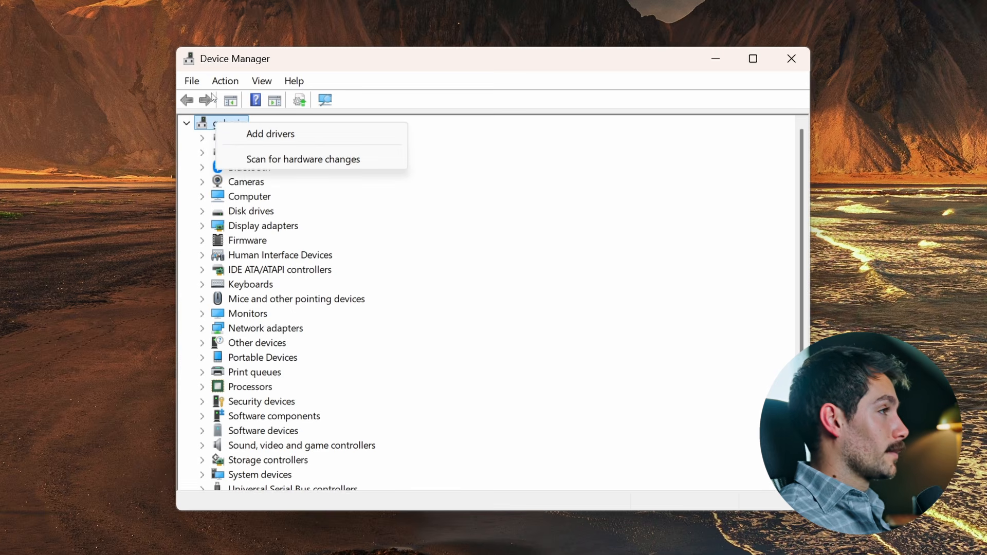
{"action": "left_click", "coordinate": [212, 122]}
{"action": "left_click", "coordinate": [227, 85]}
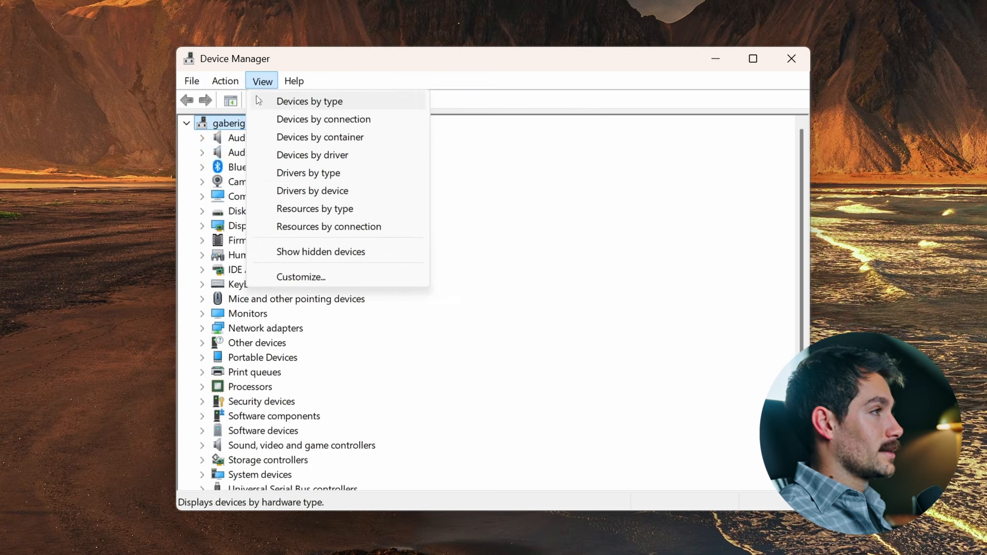
{"action": "left_click", "coordinate": [241, 150]}
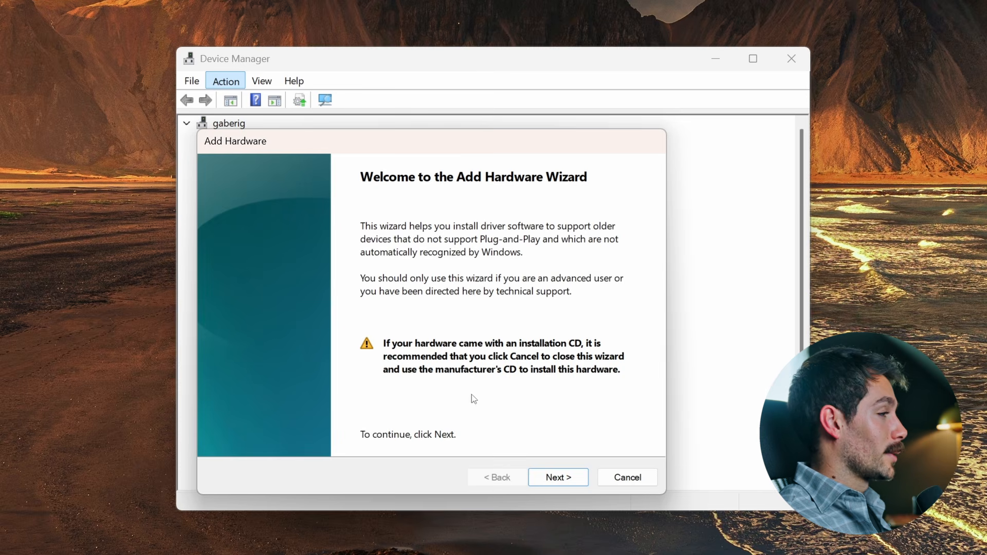
{"action": "left_click", "coordinate": [565, 482]}
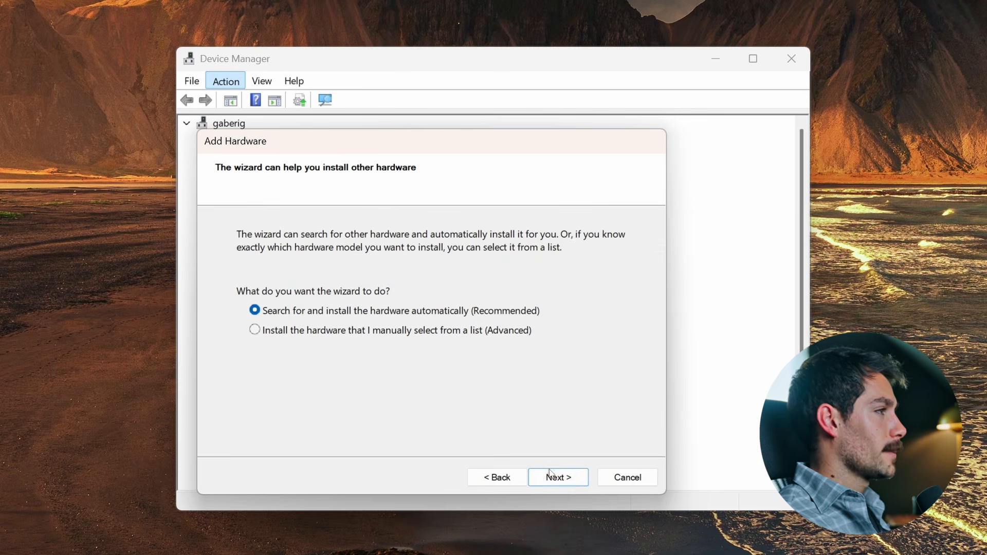
{"action": "left_click", "coordinate": [550, 479]}
{"action": "left_click", "coordinate": [551, 485]}
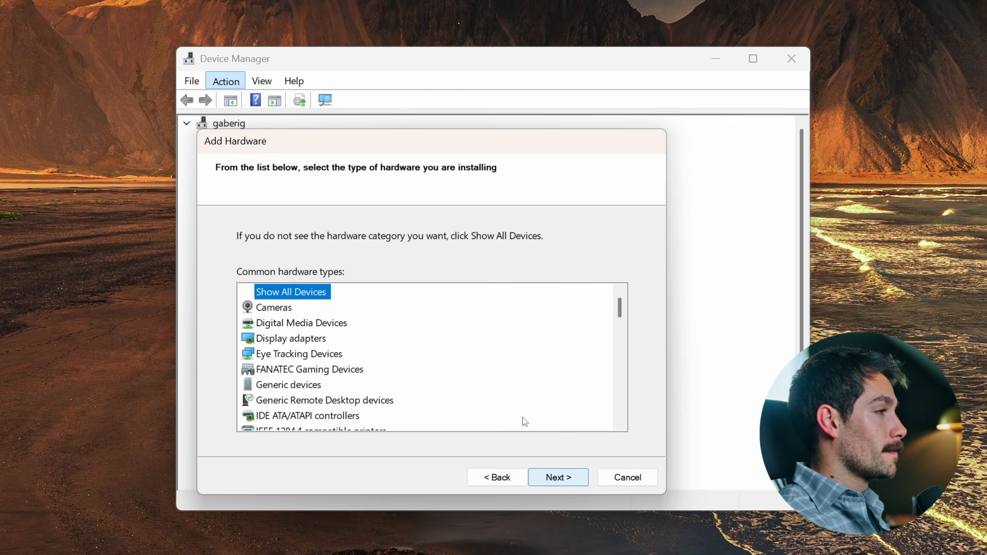
Choose Network adapters as the hardware type and continue
{"action": "scroll", "coordinate": [304, 359], "scroll_direction": "down", "scroll_amount": 5}
{"action": "left_click", "coordinate": [306, 360]}
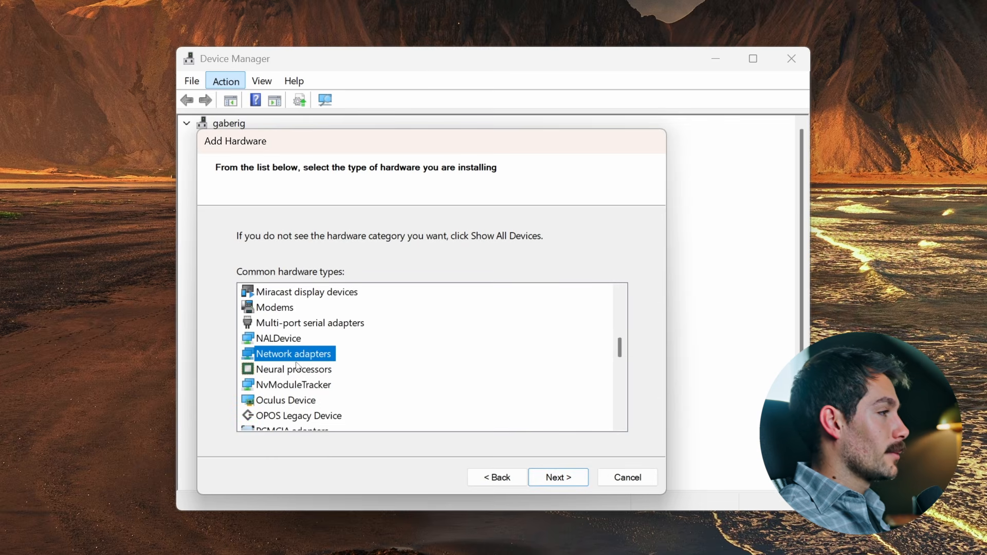
{"action": "left_click", "coordinate": [566, 478]}
Browse the Intel Corporation network adapter models and cancel the wizard
{"action": "scroll", "coordinate": [253, 345], "scroll_direction": "down", "scroll_amount": 2}
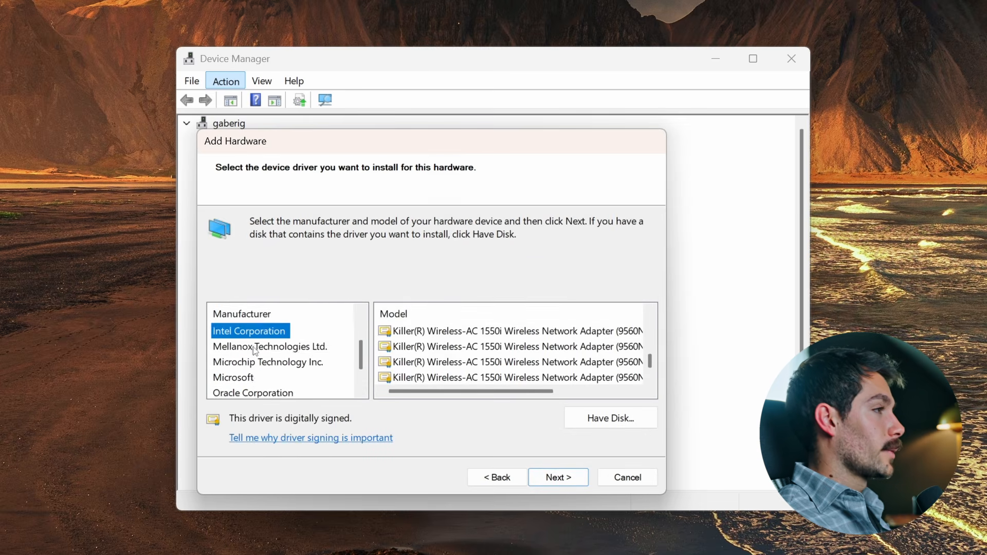
{"action": "scroll", "coordinate": [253, 350], "scroll_direction": "up", "scroll_amount": 1}
{"action": "scroll", "coordinate": [254, 348], "scroll_direction": "up", "scroll_amount": 1}
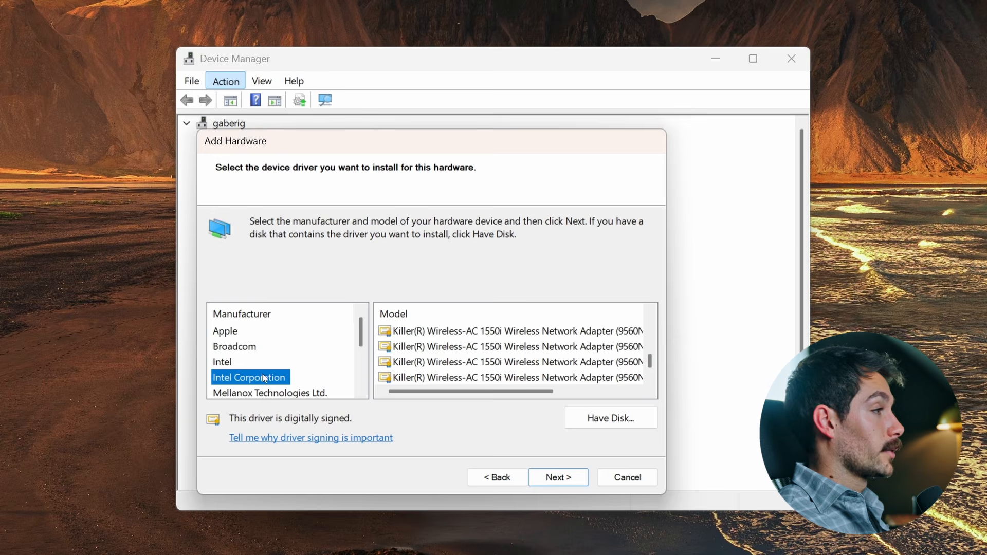
{"action": "scroll", "coordinate": [566, 363], "scroll_direction": "up", "scroll_amount": 3}
{"action": "scroll", "coordinate": [586, 362], "scroll_direction": "up", "scroll_amount": 10}
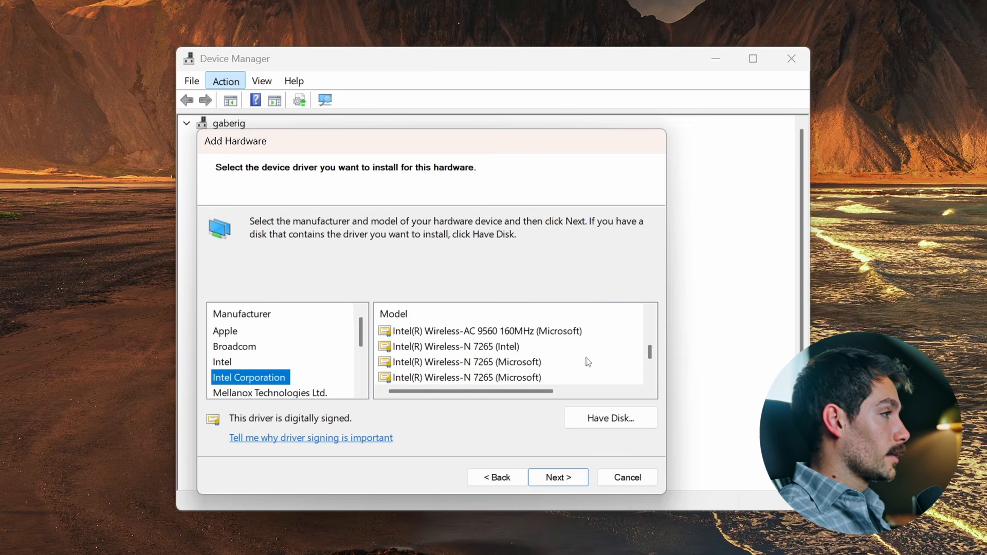
{"action": "scroll", "coordinate": [589, 362], "scroll_direction": "up", "scroll_amount": 10}
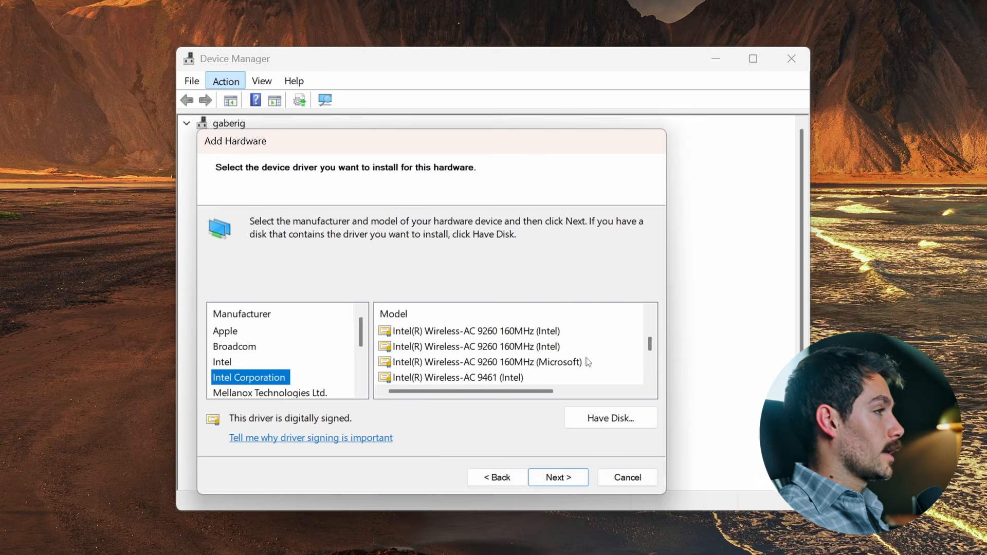
{"action": "scroll", "coordinate": [589, 362], "scroll_direction": "up", "scroll_amount": 10}
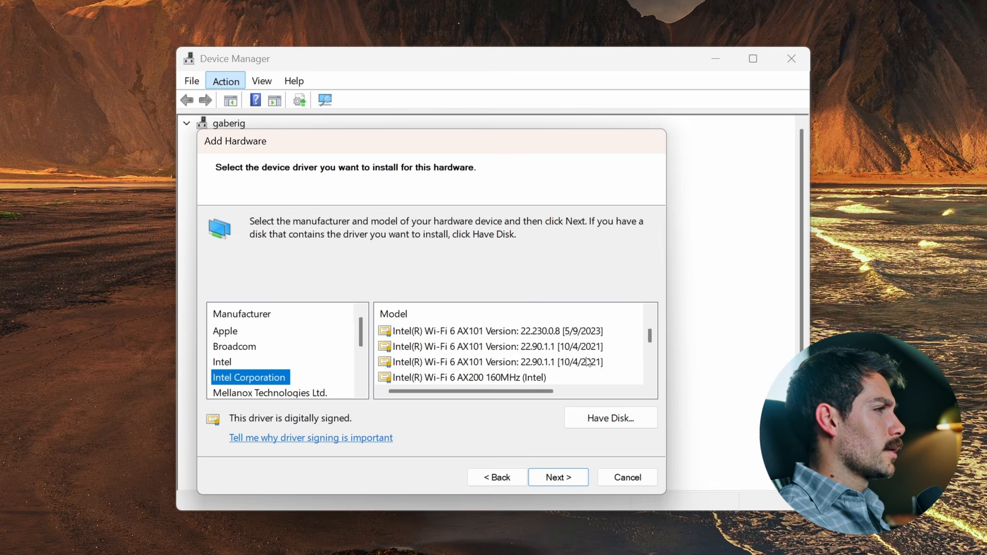
{"action": "scroll", "coordinate": [589, 362], "scroll_direction": "up", "scroll_amount": 5}
{"action": "scroll", "coordinate": [510, 345], "scroll_direction": "down", "scroll_amount": 5}
{"action": "scroll", "coordinate": [511, 345], "scroll_direction": "down", "scroll_amount": 3}
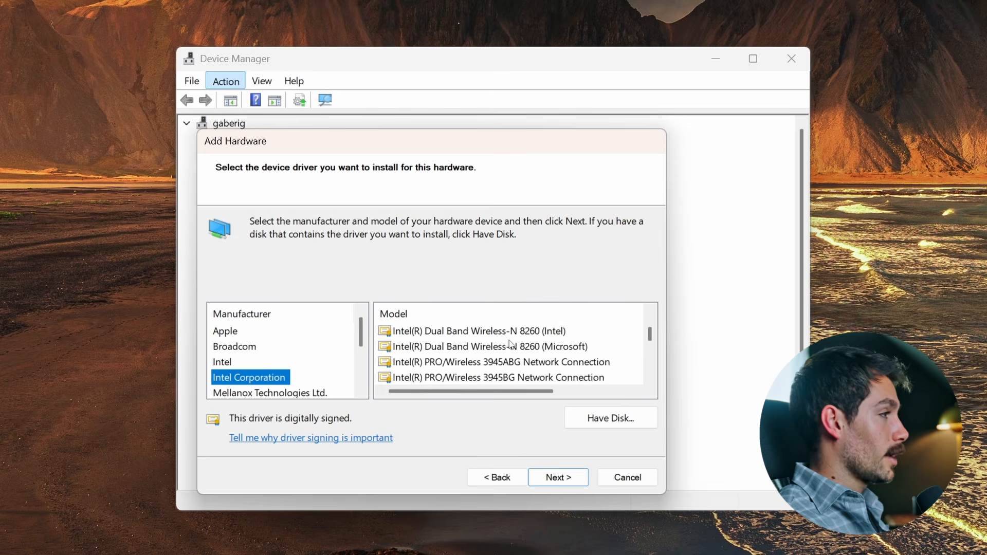
{"action": "left_click", "coordinate": [610, 478]}
Turn on showing hidden devices in Device Manager
{"action": "left_click", "coordinate": [262, 81]}
{"action": "left_click", "coordinate": [277, 251]}
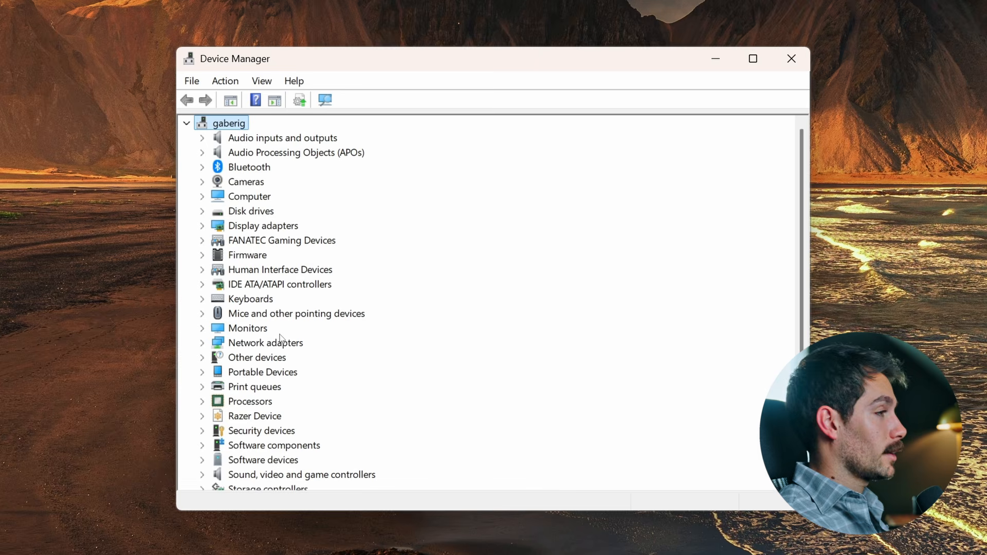
{"action": "left_click", "coordinate": [700, 59]}
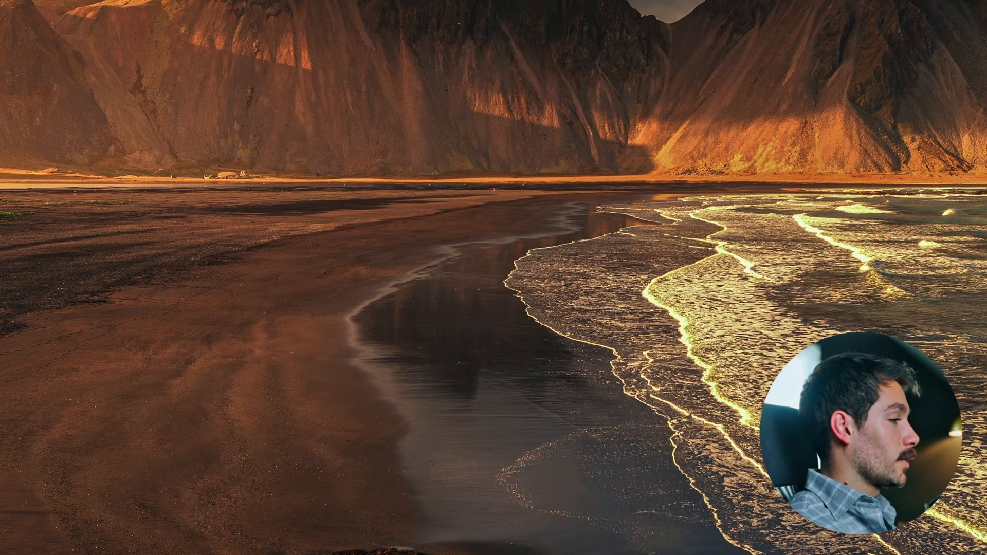
{"action": "left_click", "coordinate": [678, 553]}
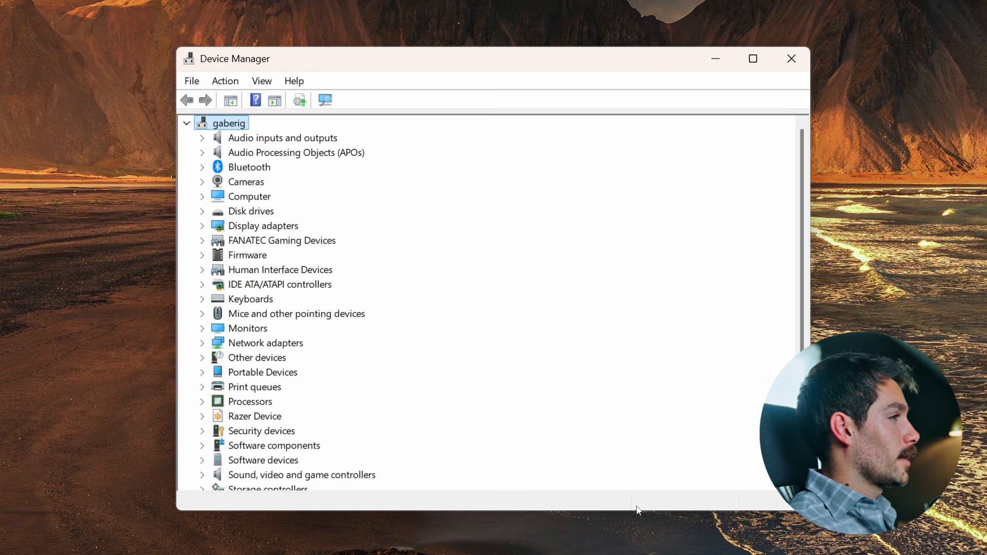
Update the driver of Bluetooth Device (Personal Area Network) under Network adapters by searching automatically, then close and minimize Device Manager
{"action": "left_click", "coordinate": [202, 343]}
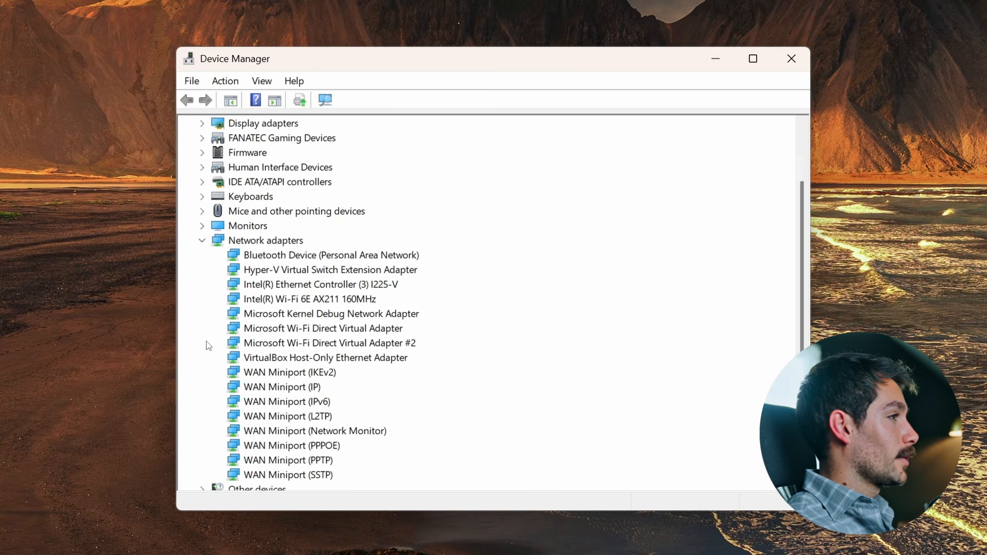
{"action": "scroll", "coordinate": [273, 336], "scroll_direction": "up", "scroll_amount": 2}
{"action": "right_click", "coordinate": [283, 344]}
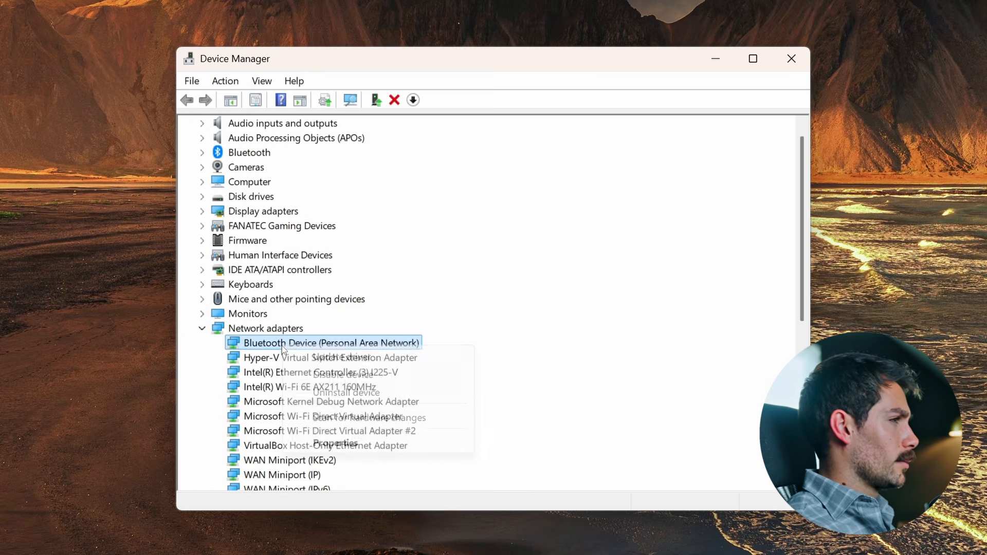
{"action": "left_click", "coordinate": [342, 357]}
{"action": "left_click", "coordinate": [373, 250]}
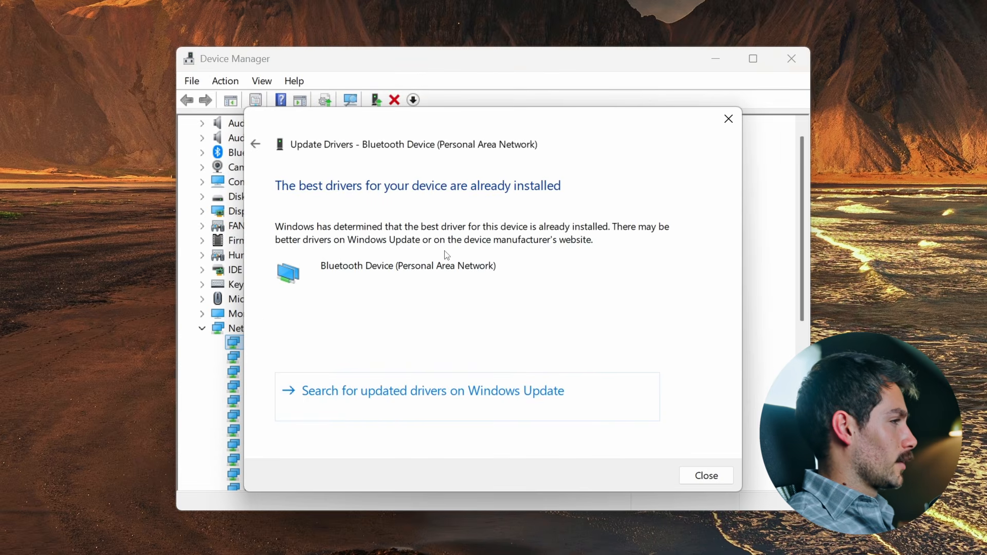
{"action": "left_click", "coordinate": [707, 475]}
{"action": "left_click", "coordinate": [715, 59]}
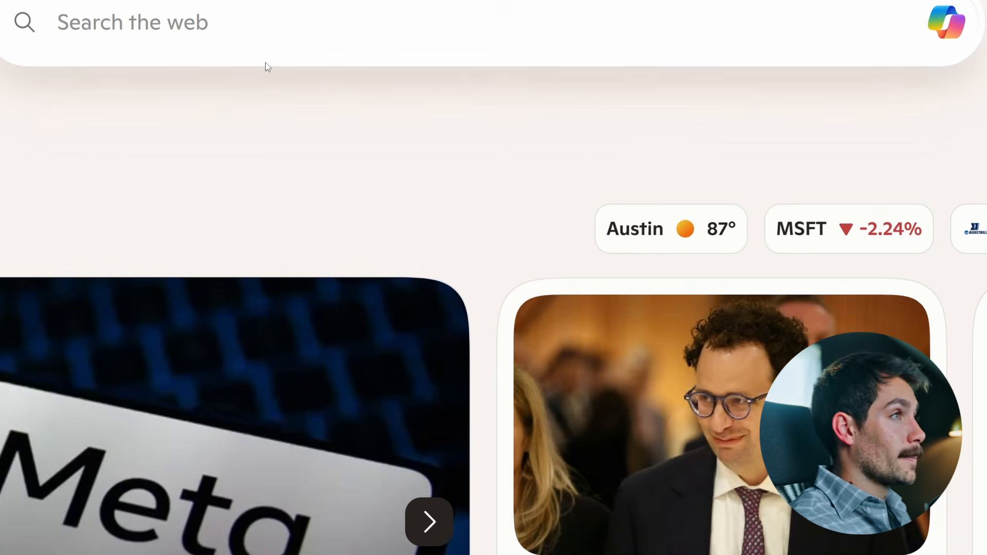
Search the web for intel, download the Intel Wireless Bluetooth driver BT-24.20.0-64UWD-Win10-Win11.exe accepting the license, and open it
{"action": "type", "text": "intel"}
{"action": "key", "text": "Return"}
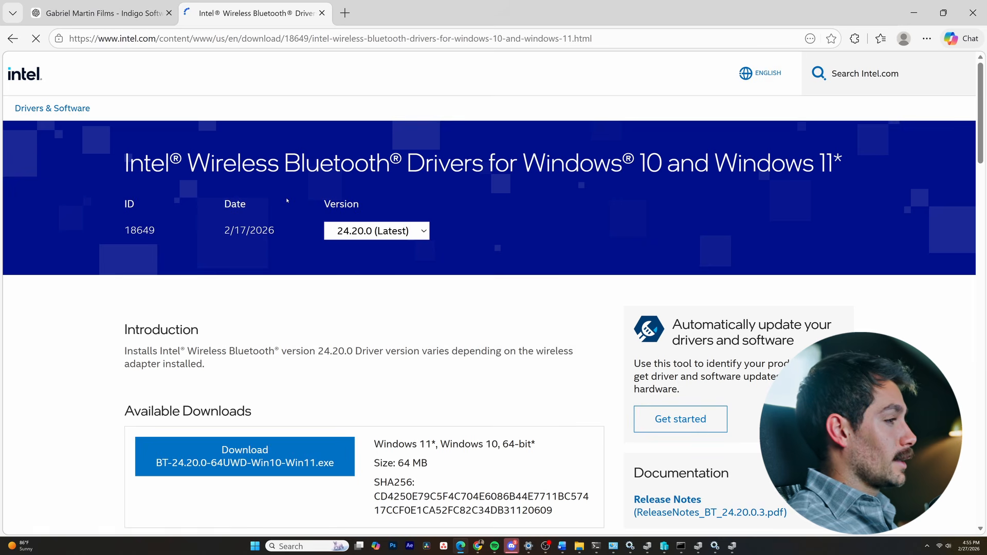
{"action": "left_click", "coordinate": [256, 451]}
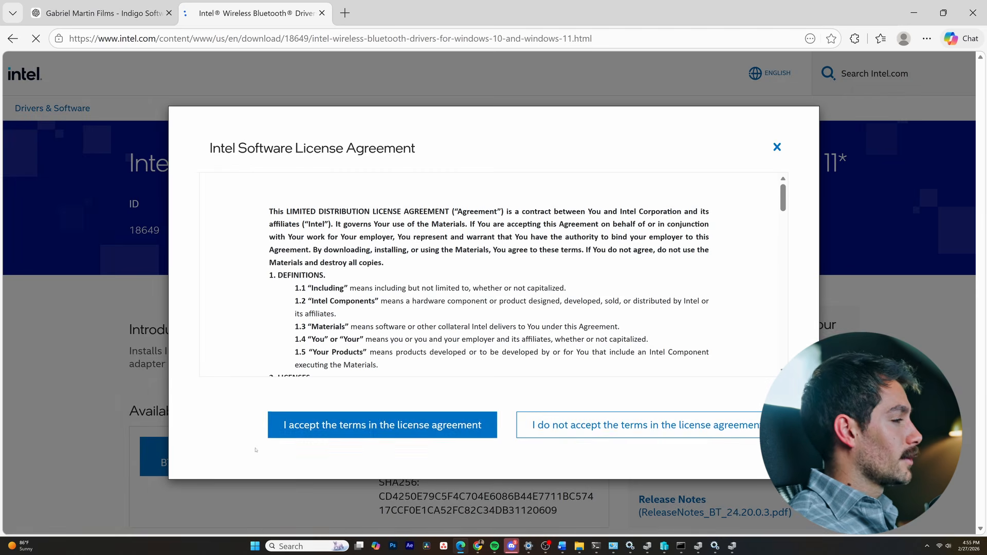
{"action": "left_click", "coordinate": [358, 416]}
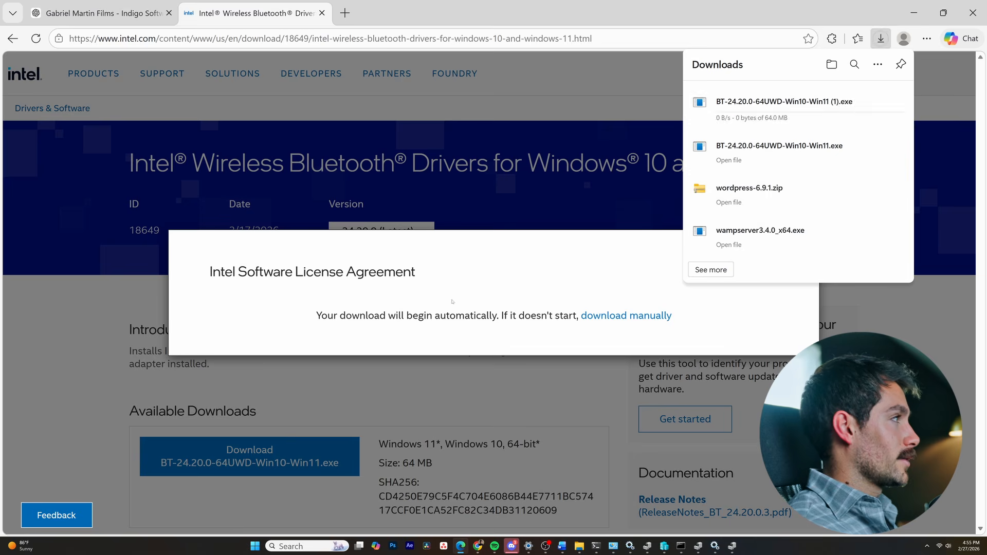
{"action": "left_click", "coordinate": [732, 160]}
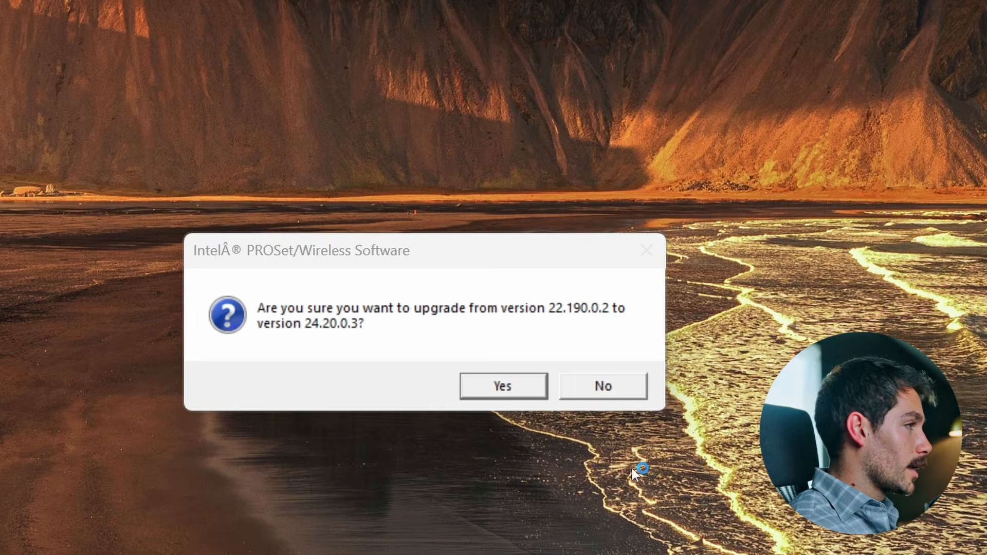
Confirm the upgrade and install the Intel Wireless Bluetooth driver, accepting the license agreement and choosing Typical setup
{"action": "left_click", "coordinate": [507, 391]}
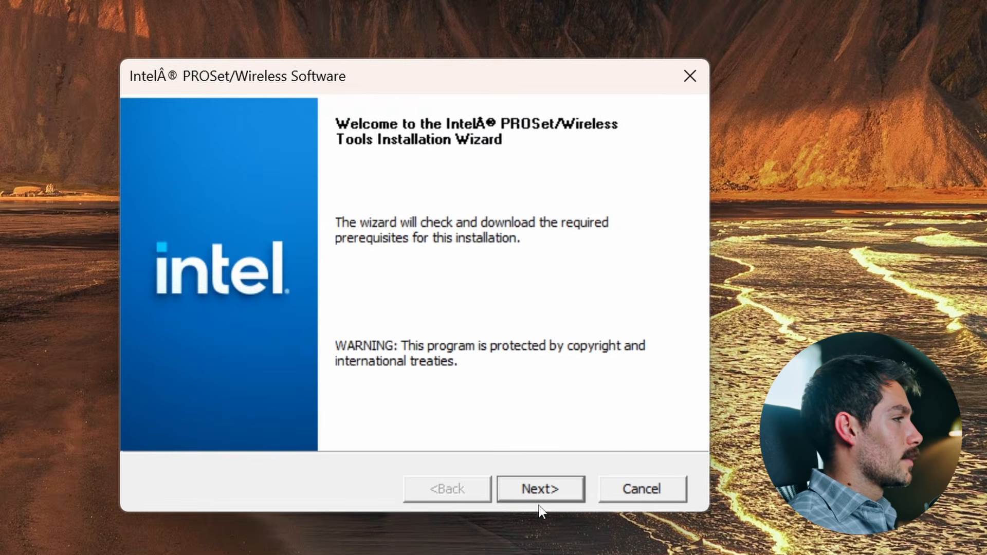
{"action": "left_click", "coordinate": [541, 491]}
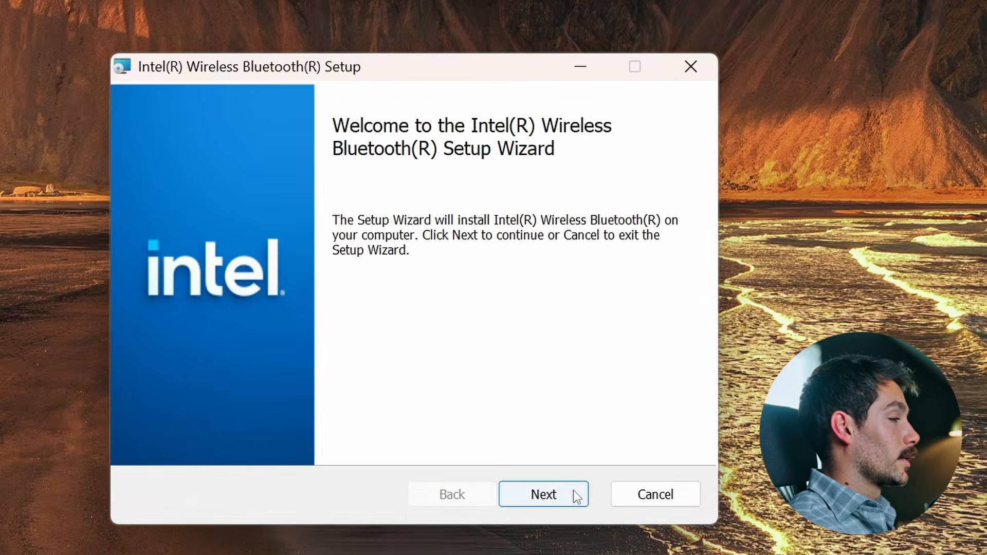
{"action": "left_click", "coordinate": [570, 496]}
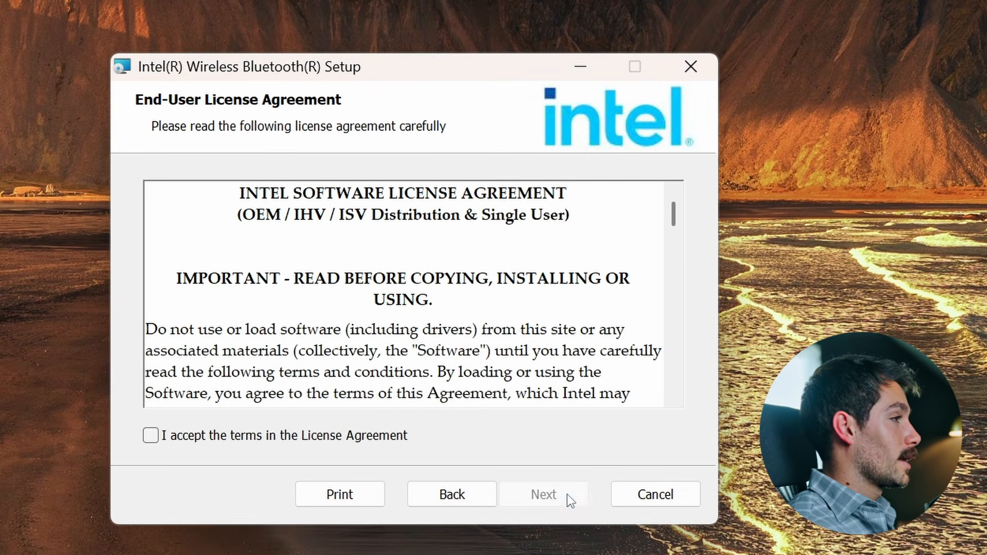
{"action": "left_click", "coordinate": [284, 436]}
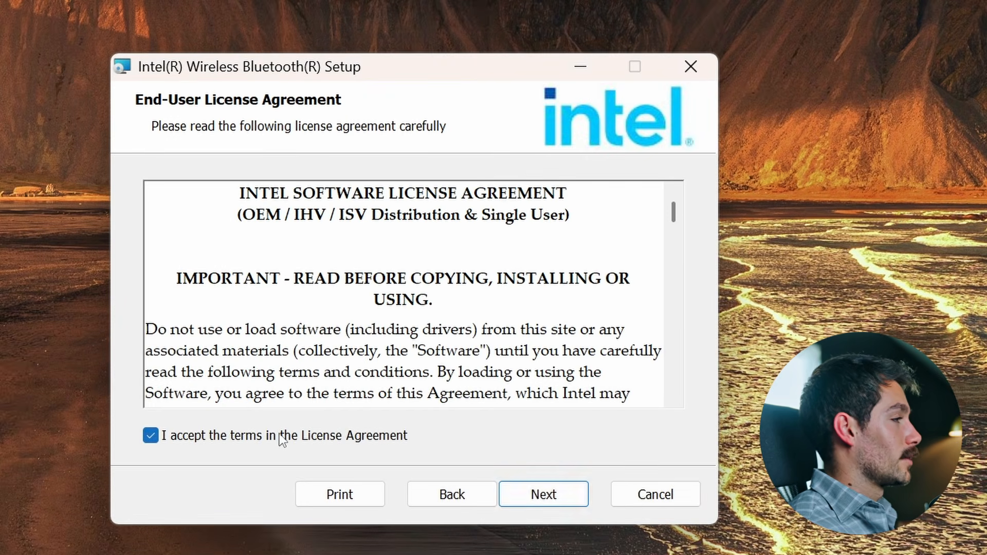
{"action": "left_click", "coordinate": [535, 499]}
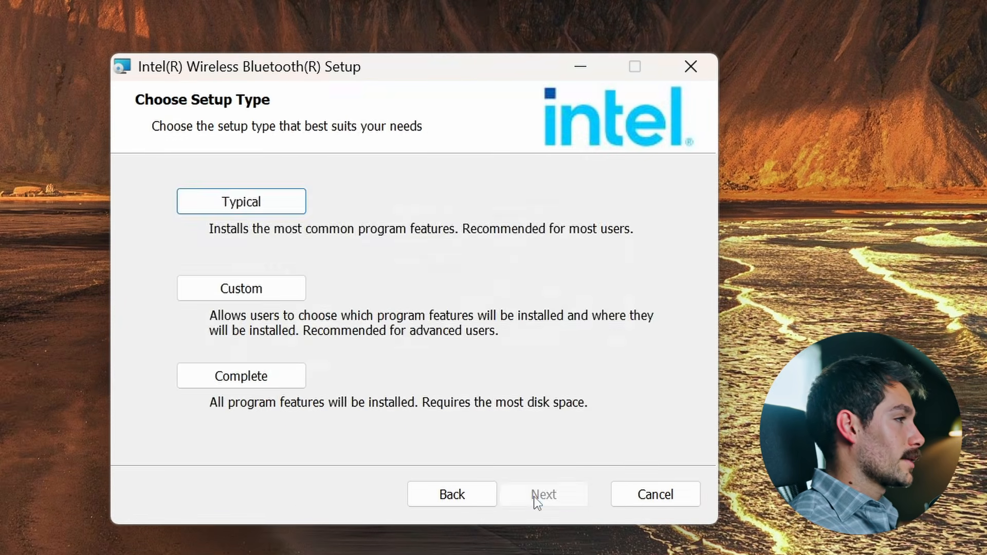
{"action": "left_click", "coordinate": [266, 209]}
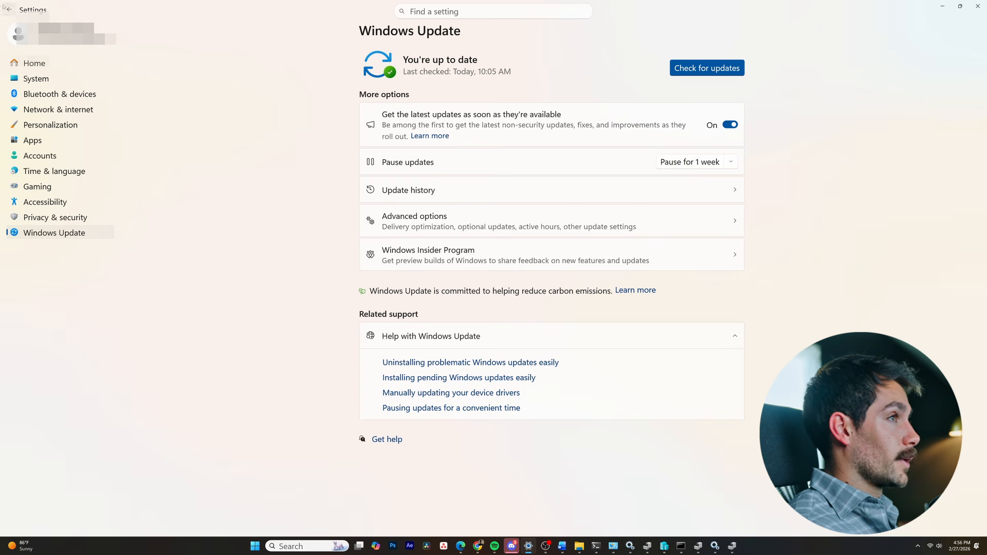
Run the Bluetooth troubleshooter from System > Troubleshoot > Other troubleshooters, consenting to automated diagnostics and continuing
{"action": "left_click", "coordinate": [9, 10]}
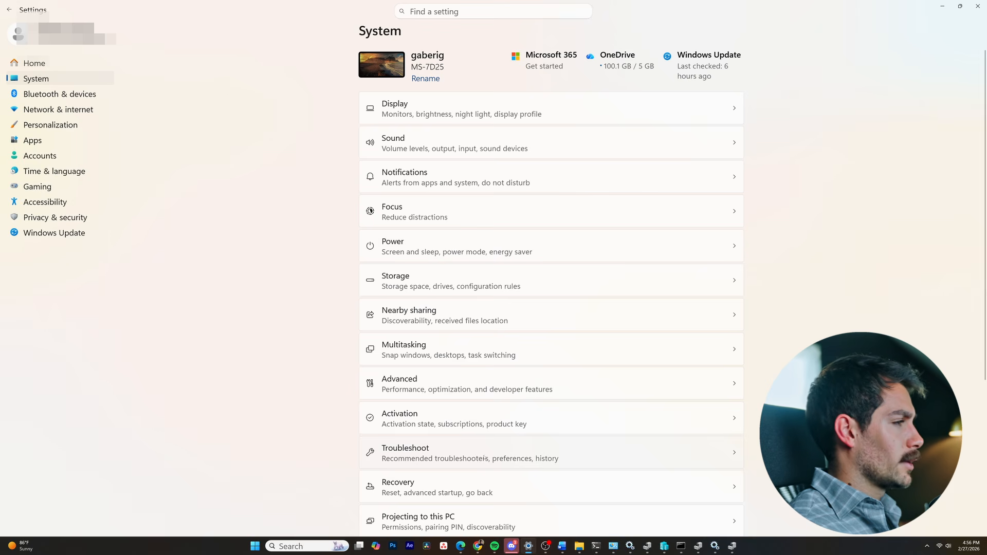
{"action": "left_click", "coordinate": [448, 455]}
{"action": "left_click", "coordinate": [454, 192]}
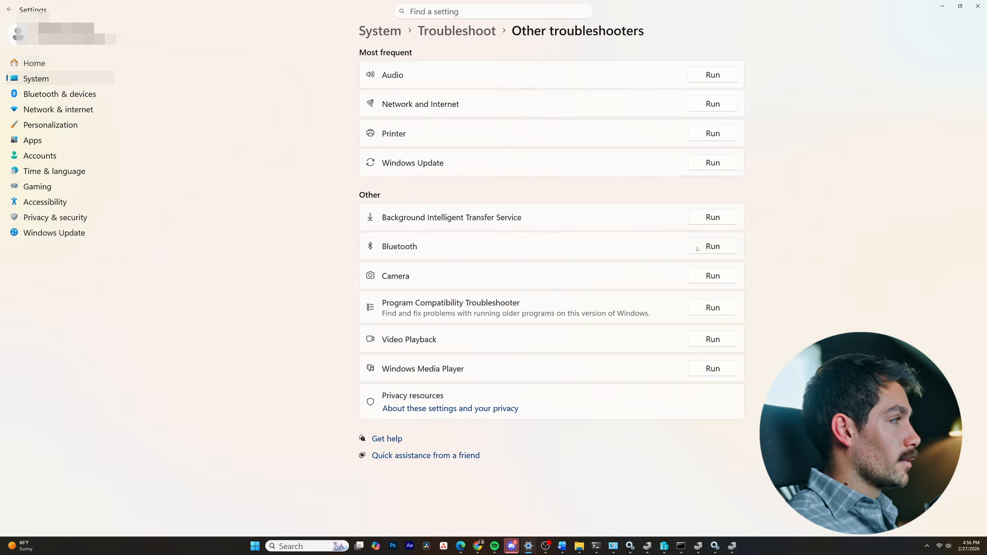
{"action": "left_click", "coordinate": [713, 247]}
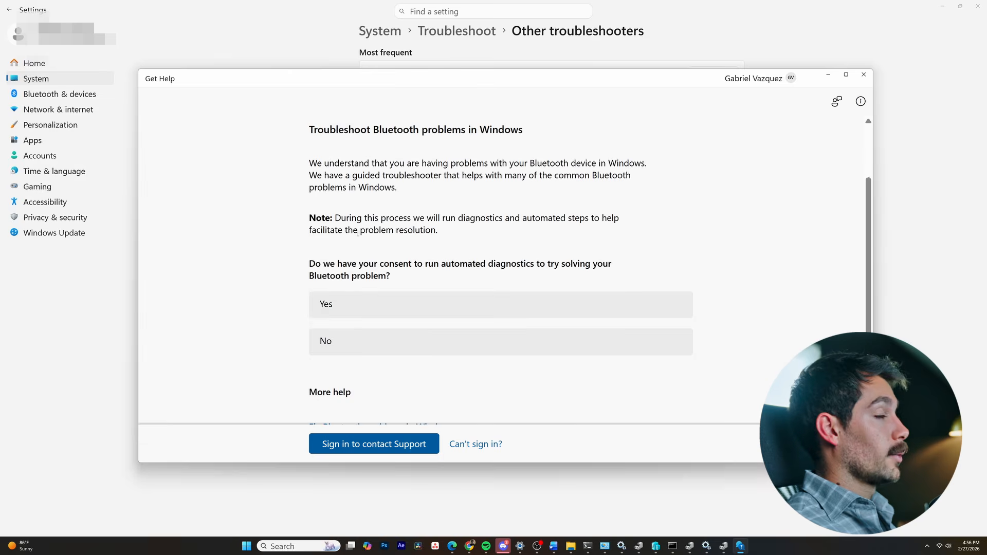
{"action": "left_click", "coordinate": [411, 303]}
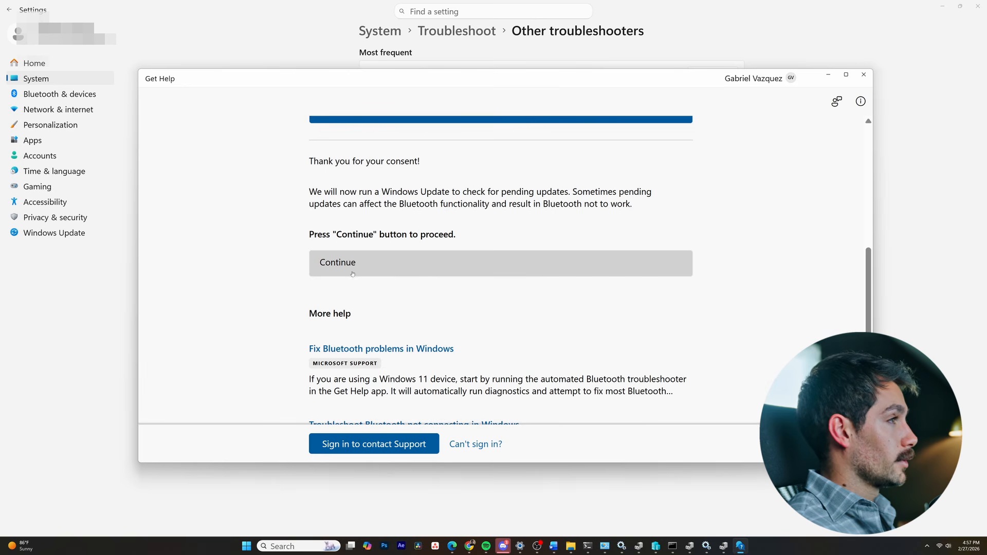
{"action": "left_click", "coordinate": [414, 267]}
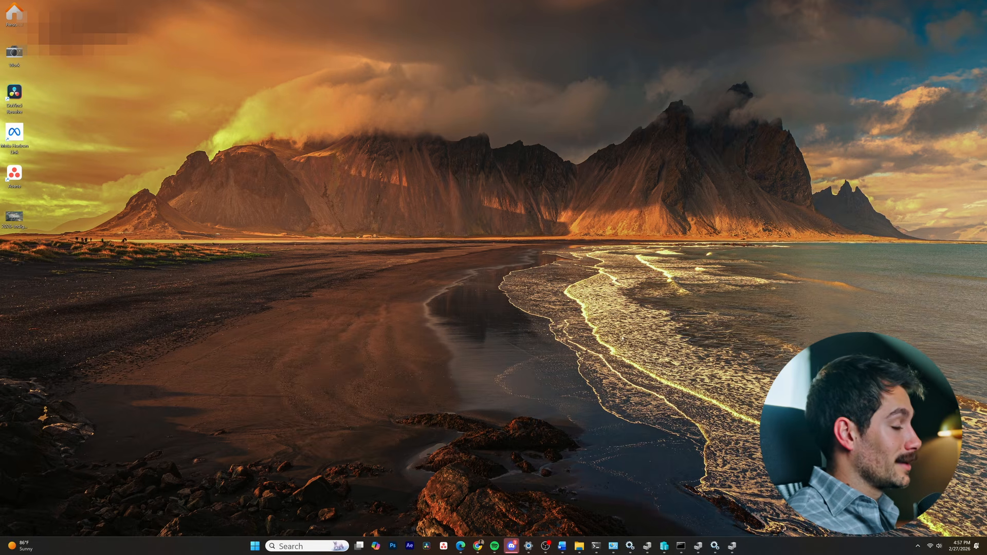
Open File Explorer, go to C:\Windows\System32 and search it for fsquirt
{"action": "left_click", "coordinate": [579, 546]}
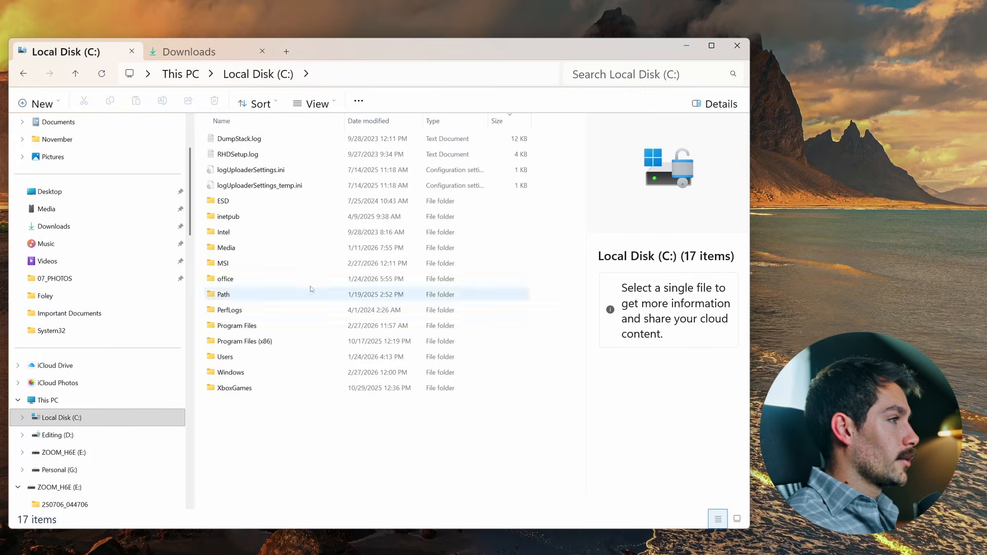
{"action": "key", "text": "u"}
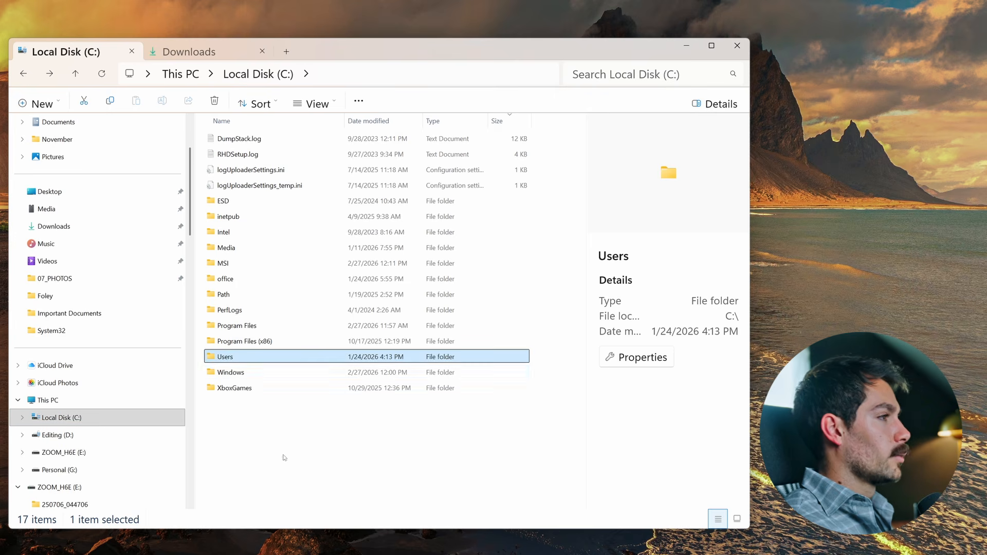
{"action": "double_click", "coordinate": [228, 372]}
{"action": "scroll", "coordinate": [229, 381], "scroll_direction": "down", "scroll_amount": 10}
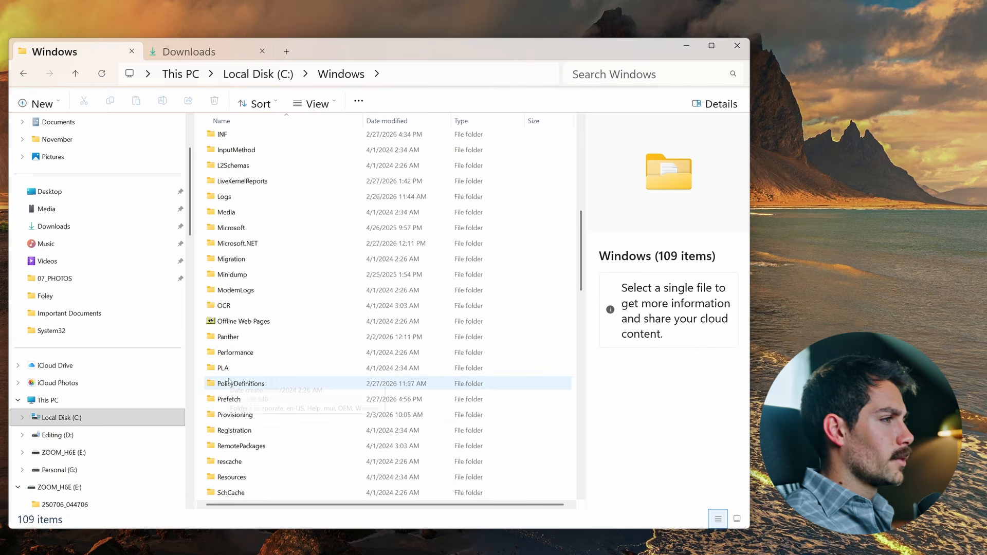
{"action": "scroll", "coordinate": [229, 381], "scroll_direction": "down", "scroll_amount": 5}
{"action": "double_click", "coordinate": [231, 399]}
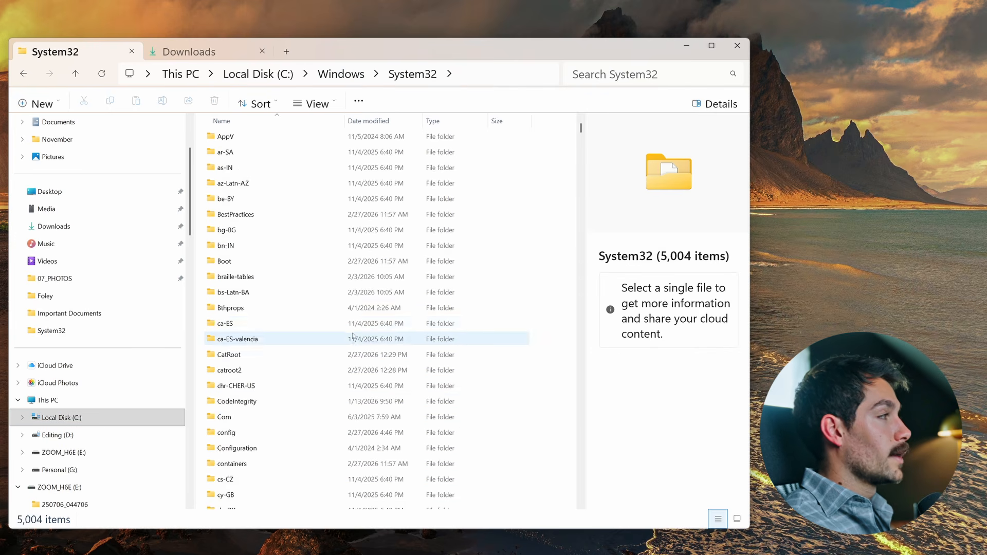
{"action": "left_click", "coordinate": [588, 78]}
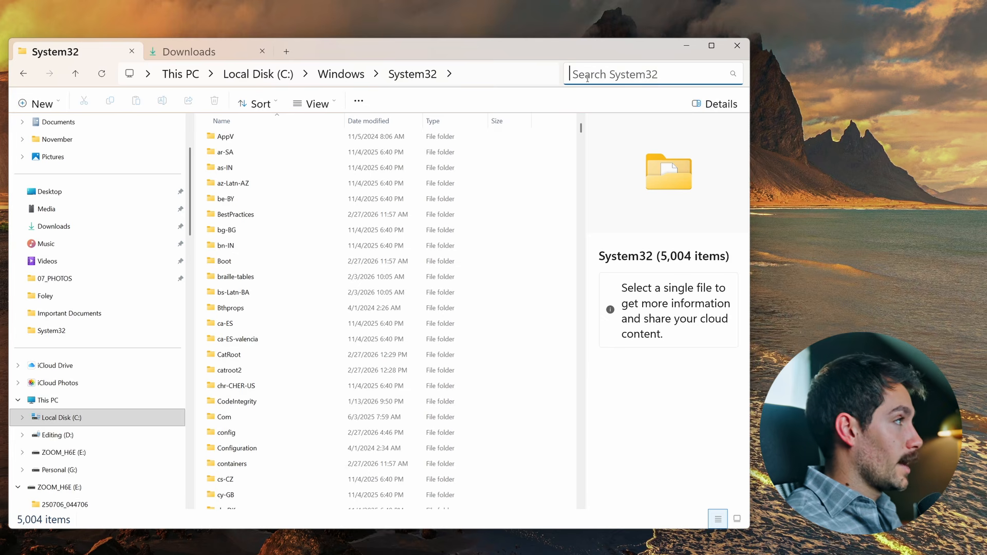
{"action": "type", "text": "fsquirt"}
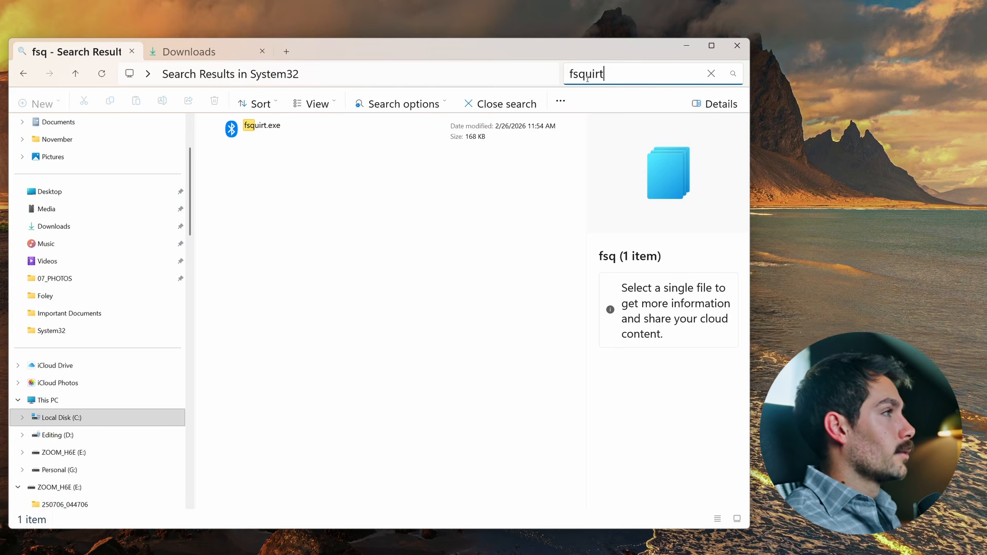
Create a desktop shortcut for fsquirt.exe and launch the Bluetooth File Transfer program
{"action": "right_click", "coordinate": [259, 133]}
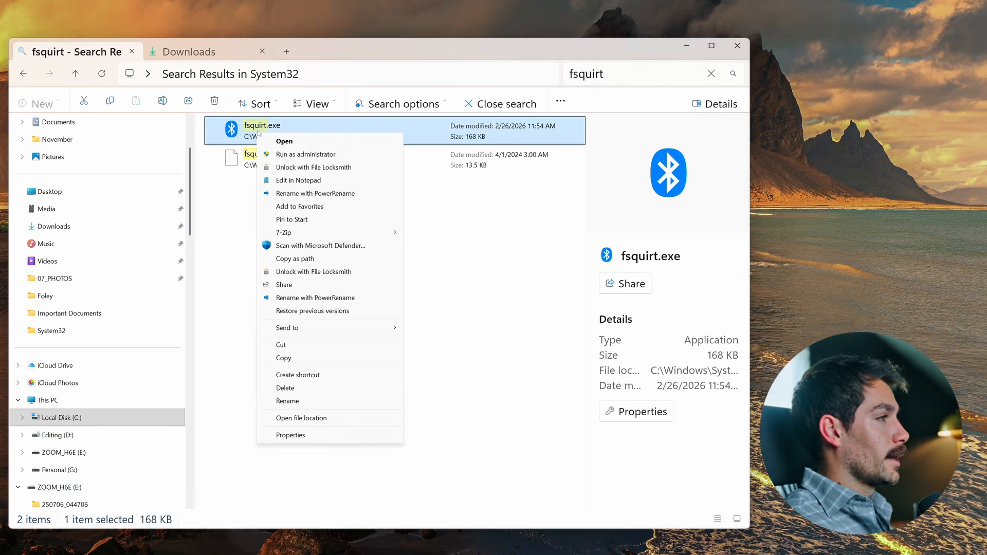
{"action": "left_click", "coordinate": [301, 375]}
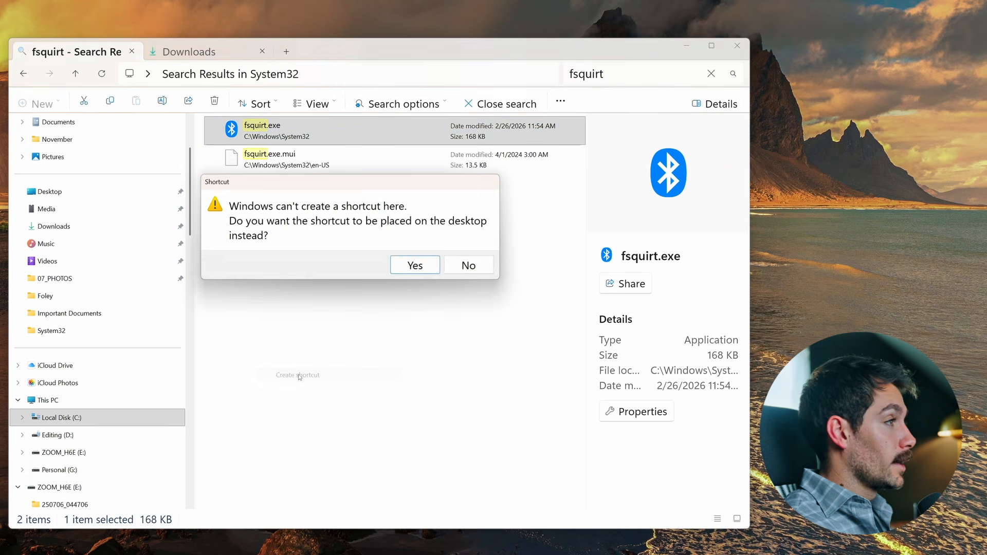
{"action": "left_click", "coordinate": [415, 267]}
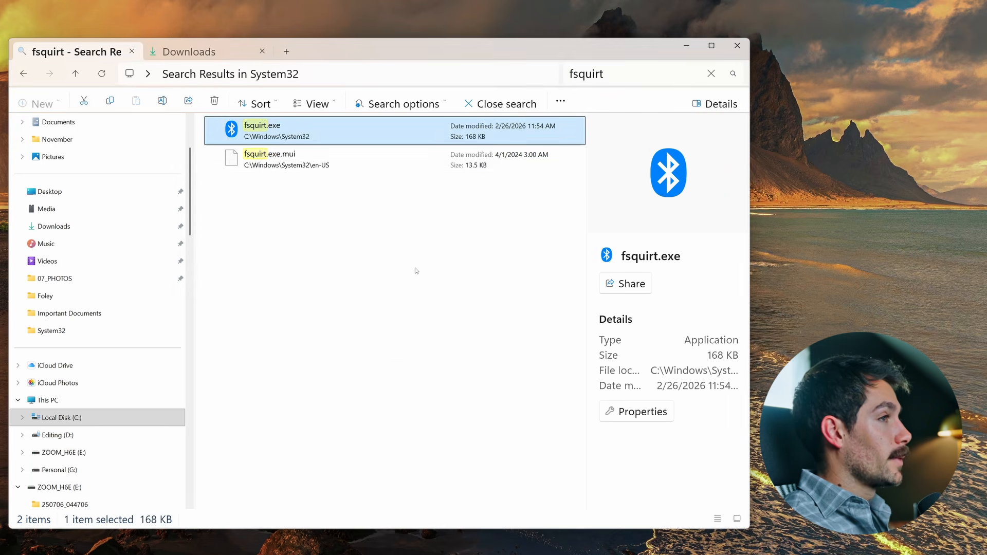
{"action": "key", "text": "Return"}
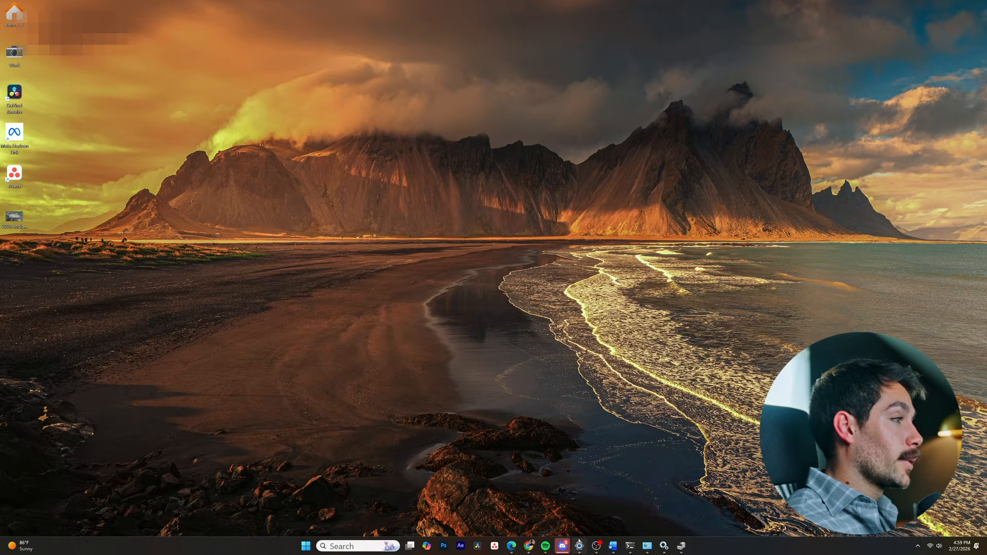
Switch to Settings and open the Windows Update page
{"action": "left_click", "coordinate": [579, 544]}
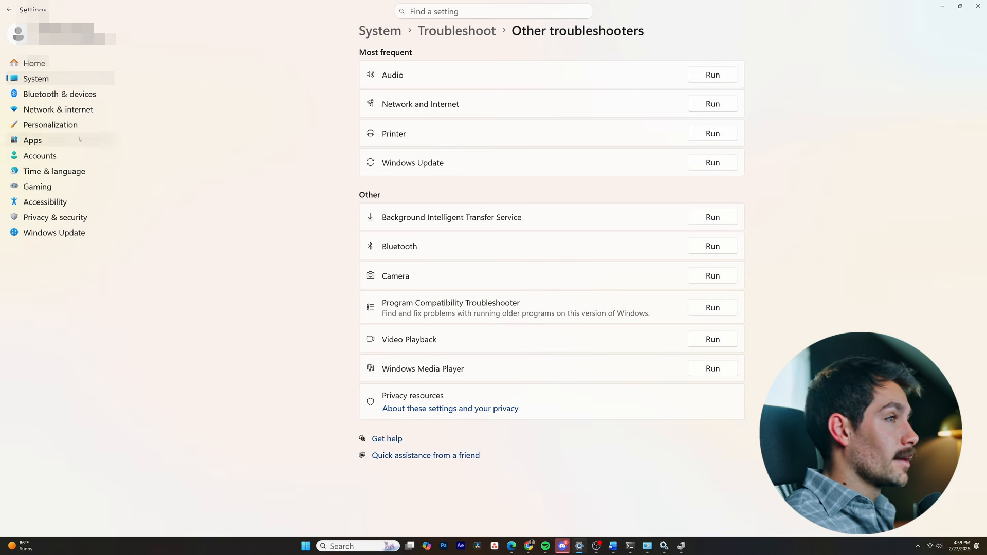
{"action": "left_click", "coordinate": [67, 232]}
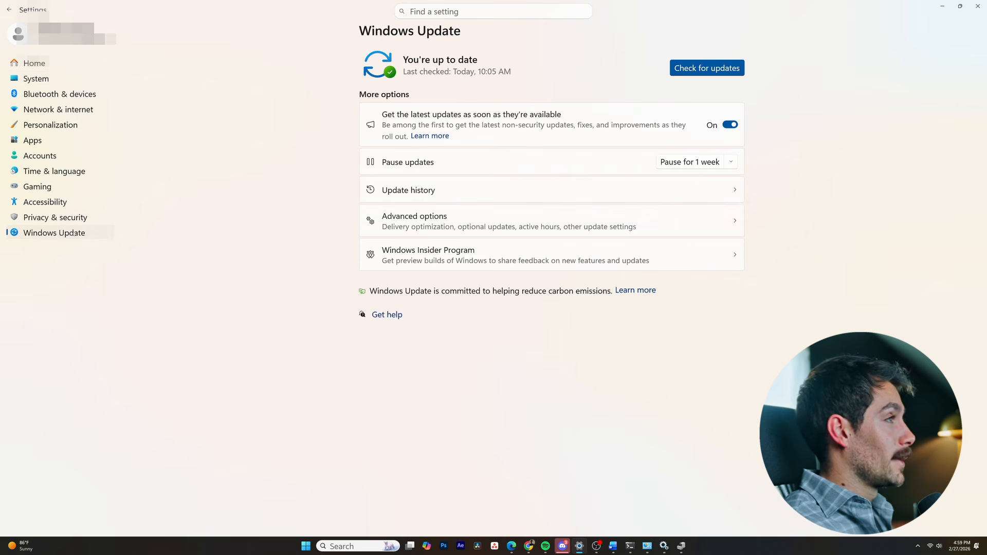